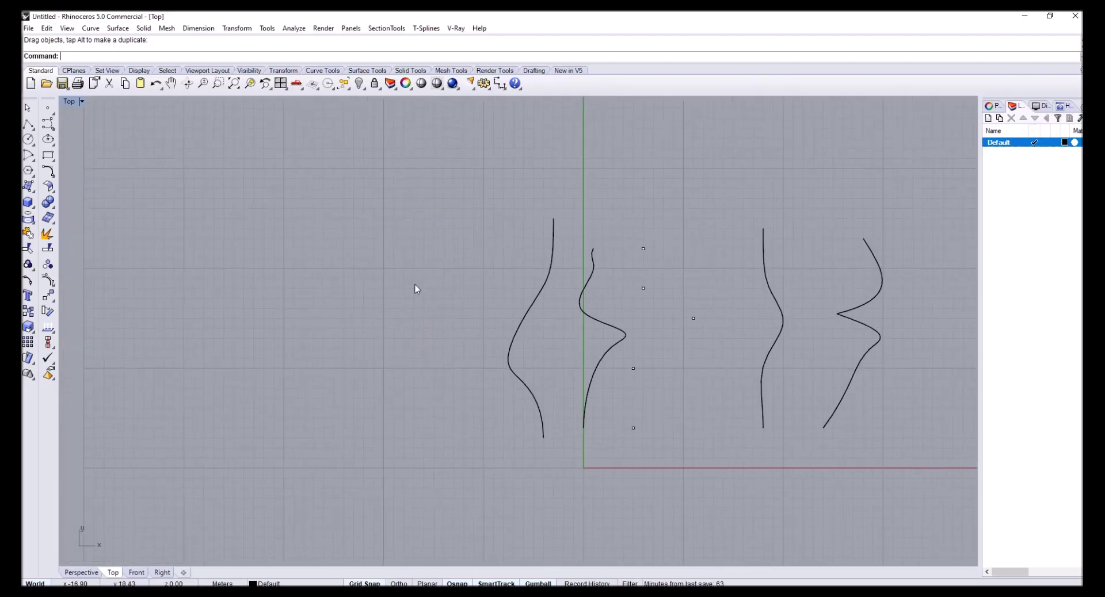
- Delete all the existing curves and points to clear the Top view
right_drag(73, 188, 122, 199)
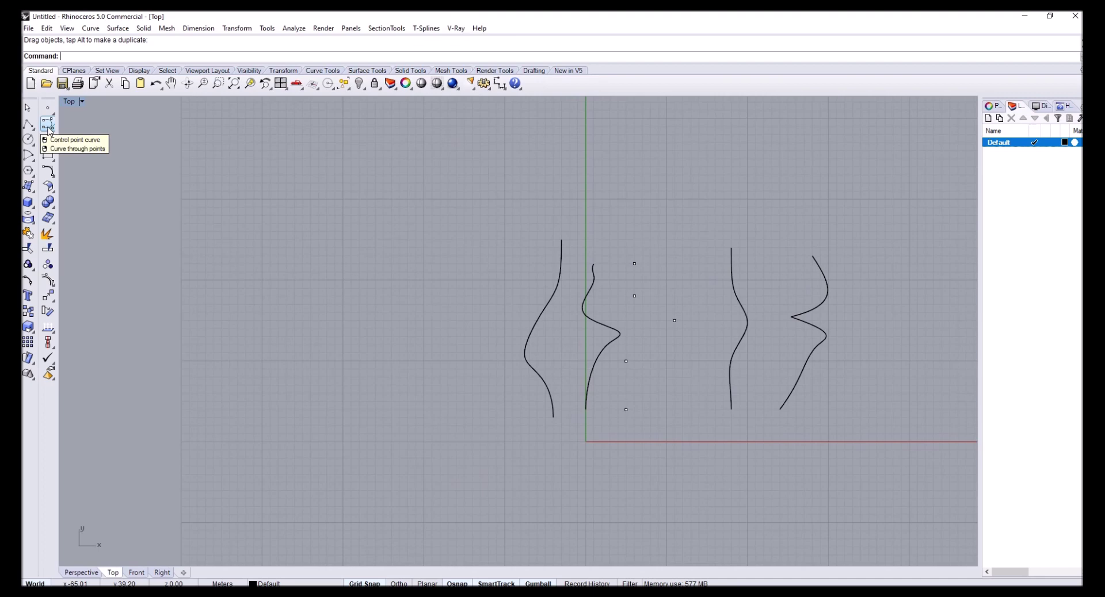
right_drag(472, 341, 380, 345)
key(ctrl+a)
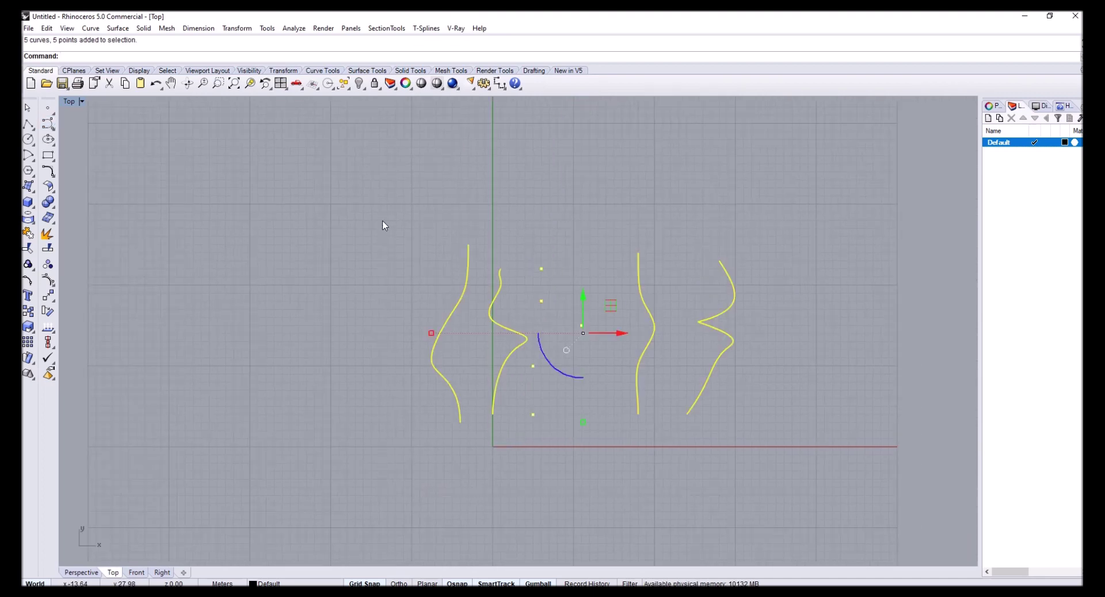
key(Delete)
scroll(519, 291, up, 3)
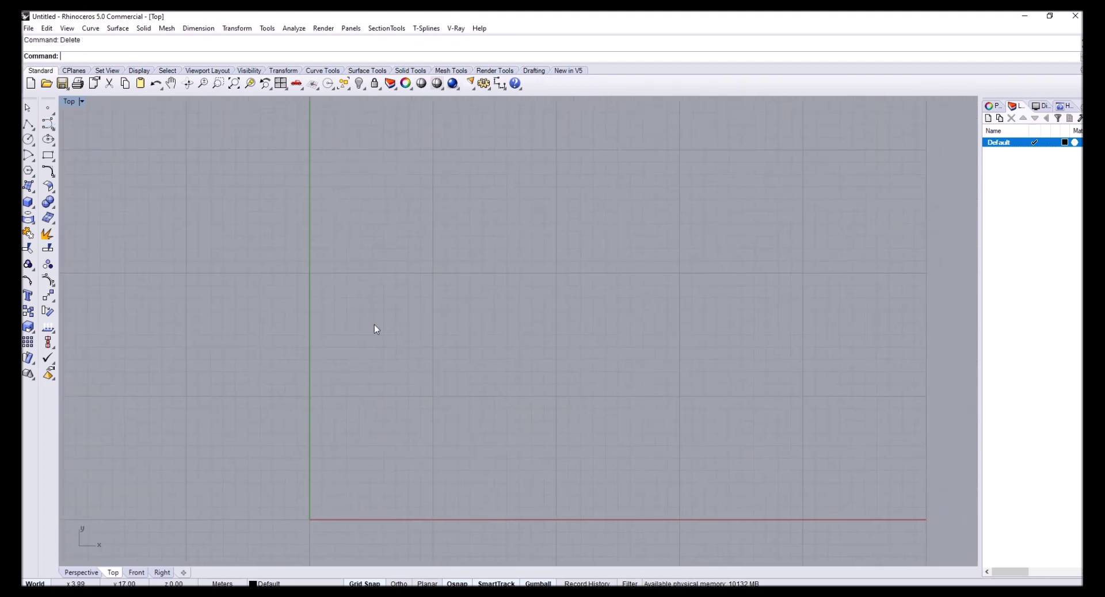
- Draw an S-shaped control point curve from four points, rising from the lower end toward the upper right
right_drag(490, 295, 412, 327)
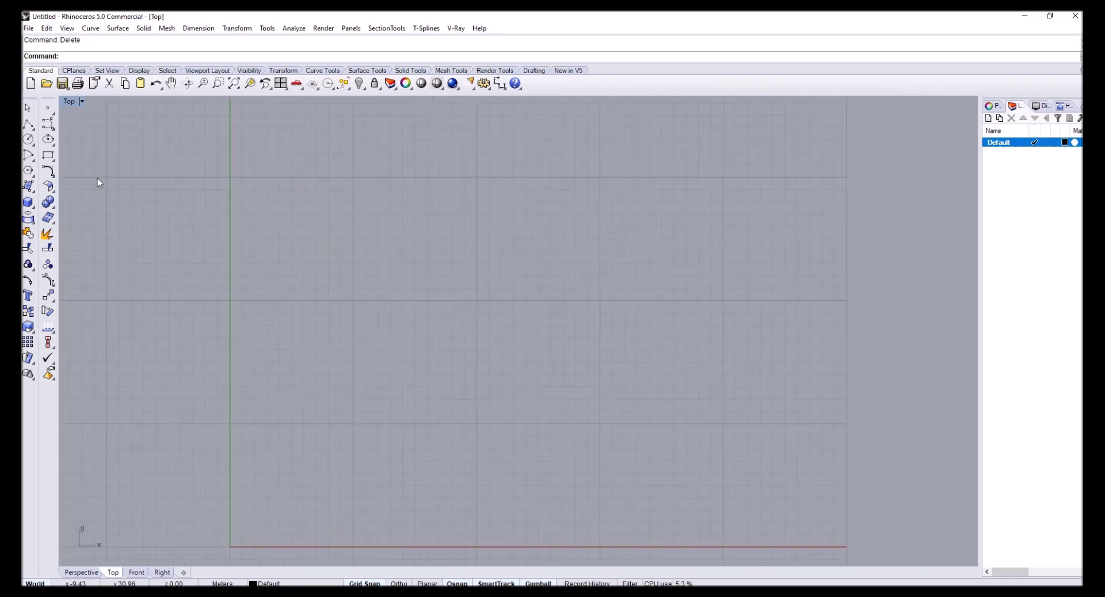
click(48, 123)
click(341, 485)
click(328, 399)
click(439, 387)
click(439, 276)
key(Return)
scroll(424, 338, up, 2)
click(419, 306)
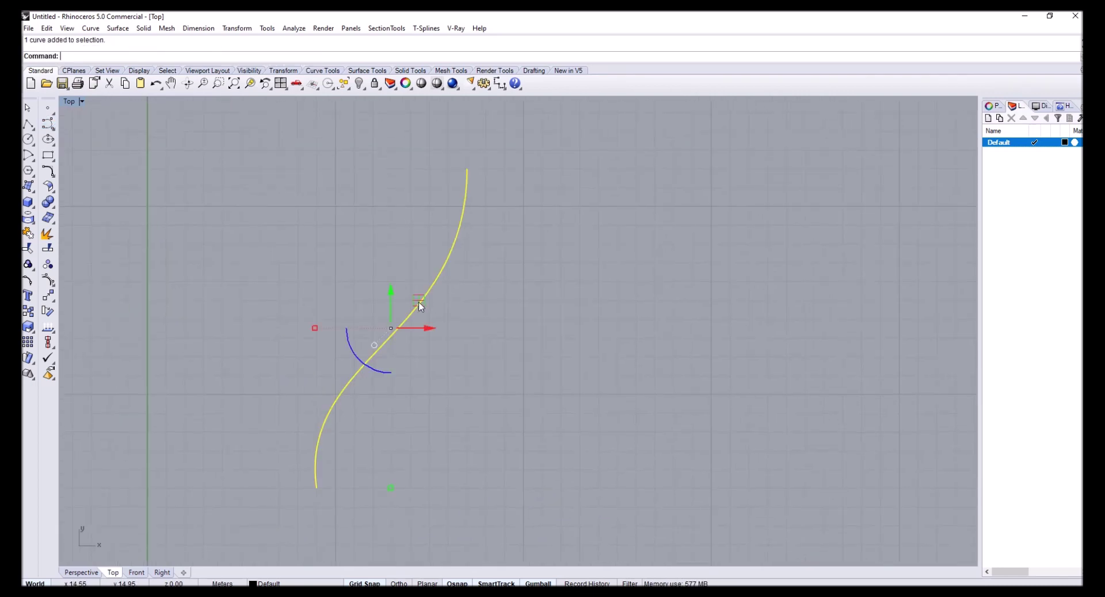
key(Escape)
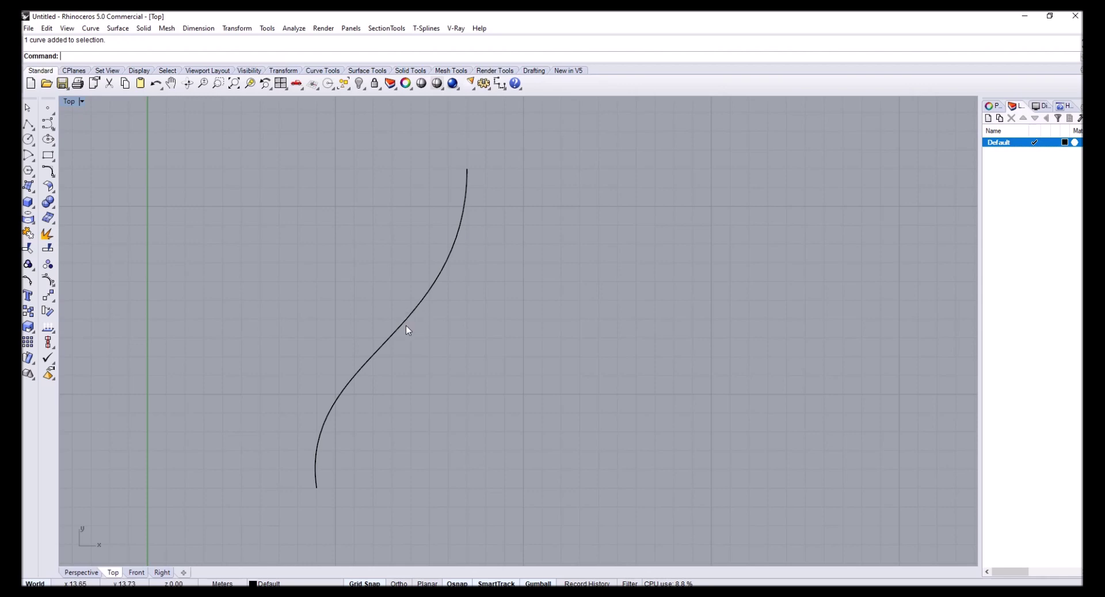
- Place two point objects near the curve's lower end, on its right side, the first close to the x axis and the second slightly higher
right_drag(545, 330, 499, 279)
click(48, 107)
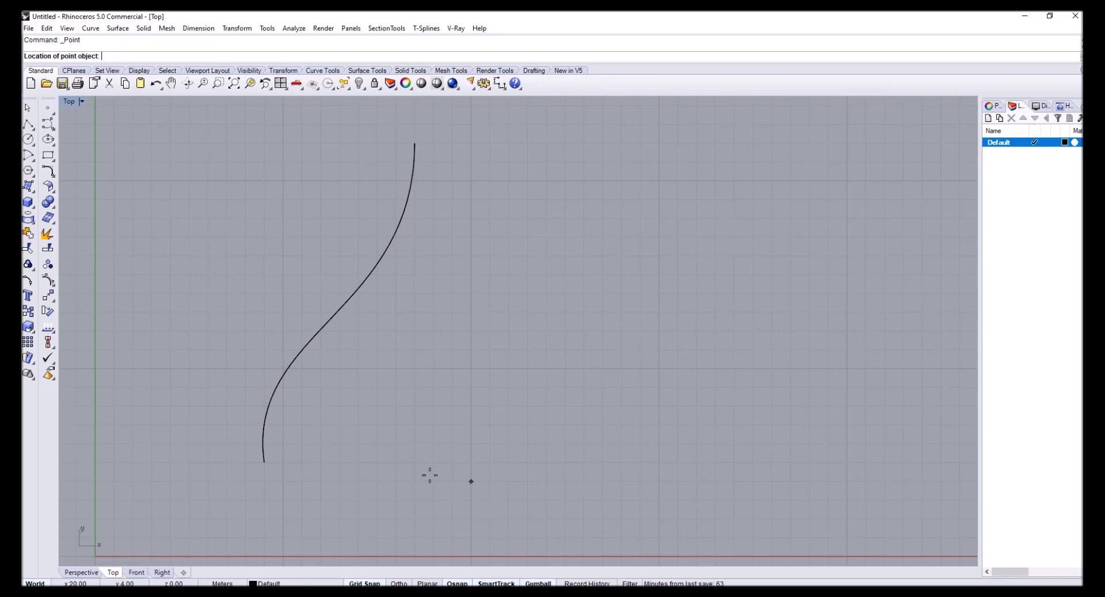
right_drag(454, 502, 459, 442)
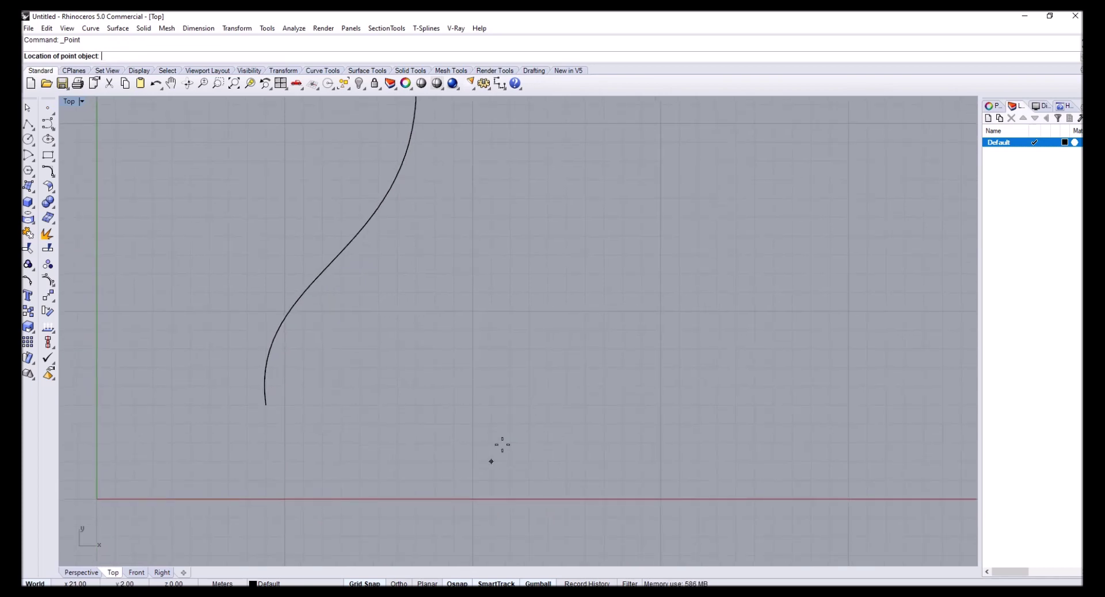
click(452, 479)
right_drag(416, 452, 422, 503)
right_click(422, 502)
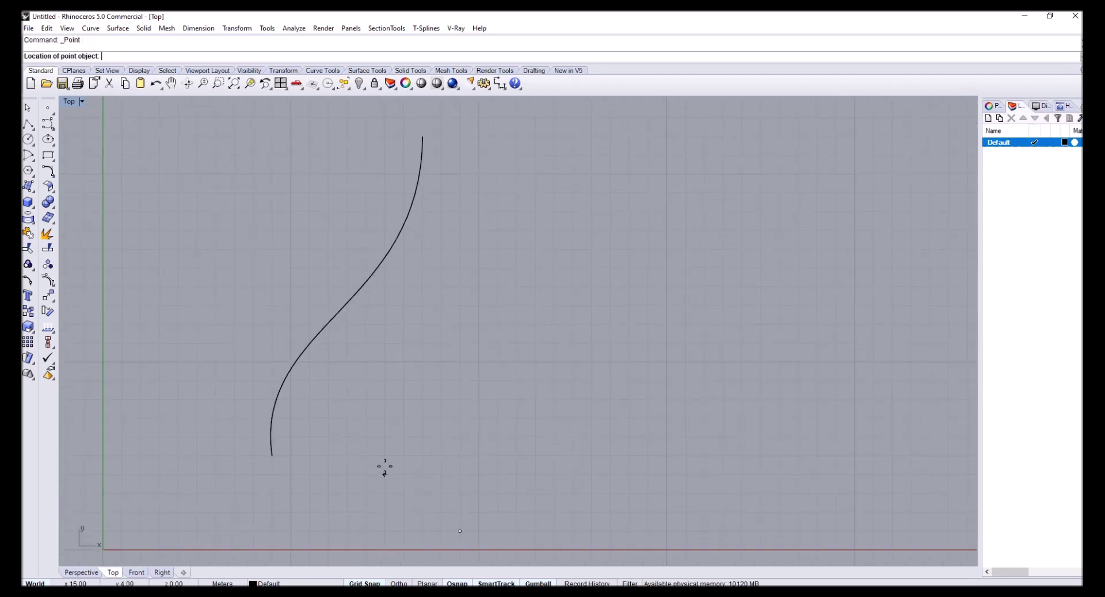
click(384, 456)
- Place a point object directly on the upper half of the S-shaped curve using the Near snap
right_click(377, 310)
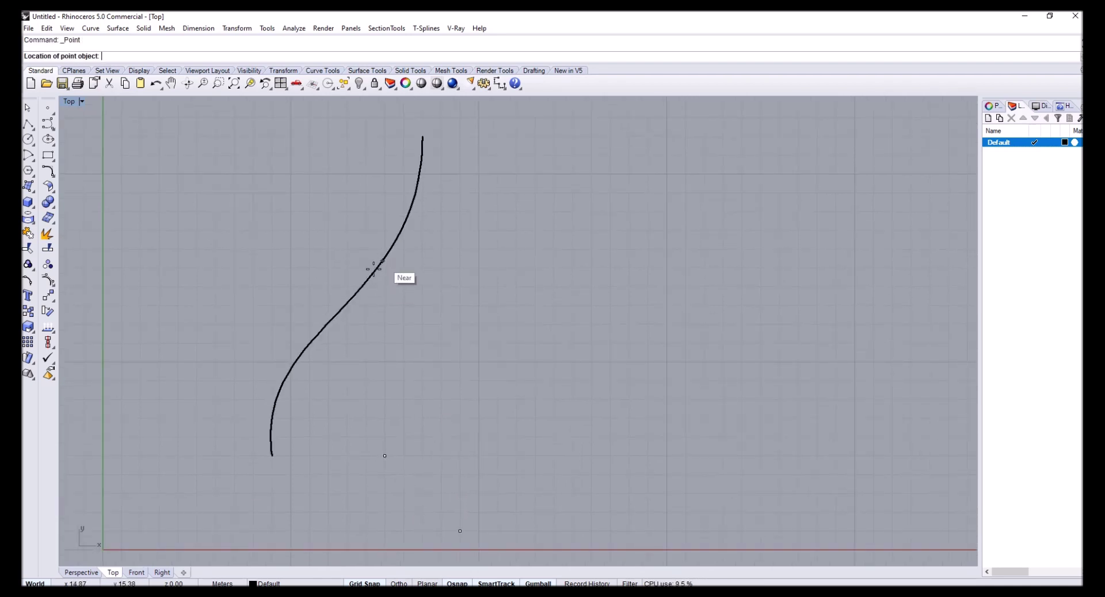
click(380, 263)
scroll(371, 243, up, 4)
scroll(381, 248, down, 4)
right_drag(386, 249, 353, 261)
scroll(355, 262, down, 2)
scroll(355, 263, up, 4)
scroll(344, 267, down, 2)
mouse_move(335, 257)
mouse_down()
mouse_move(367, 290)
mouse_move(352, 262)
mouse_up()
- Place two more point objects at equal height, in a row to the right of the curve's upper end
key(Return)
scroll(413, 256, up, 1)
scroll(432, 259, down, 2)
click(503, 202)
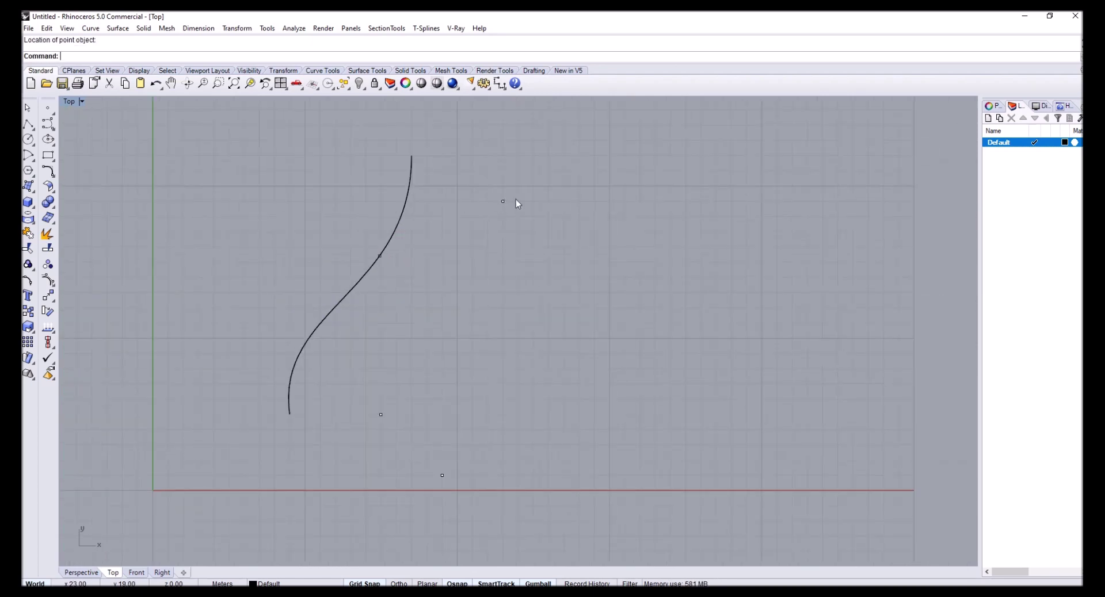
key(Return)
click(594, 202)
right_drag(452, 294, 488, 306)
scroll(501, 319, up, 2)
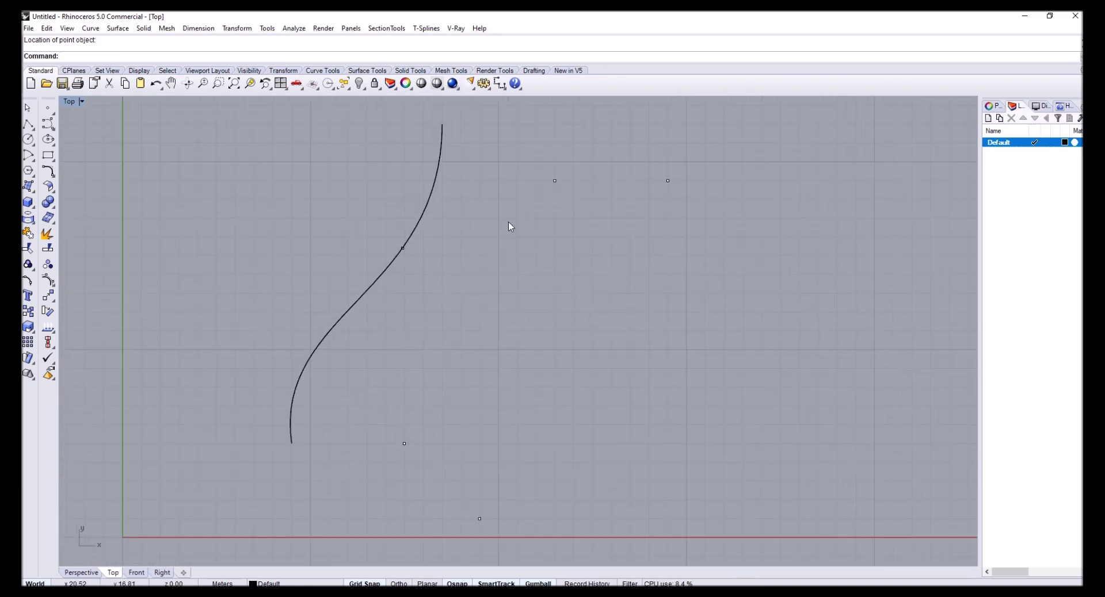
- Draw a degree 3 control point curve using the five point objects as its control points, starting from the lowest
click(49, 127)
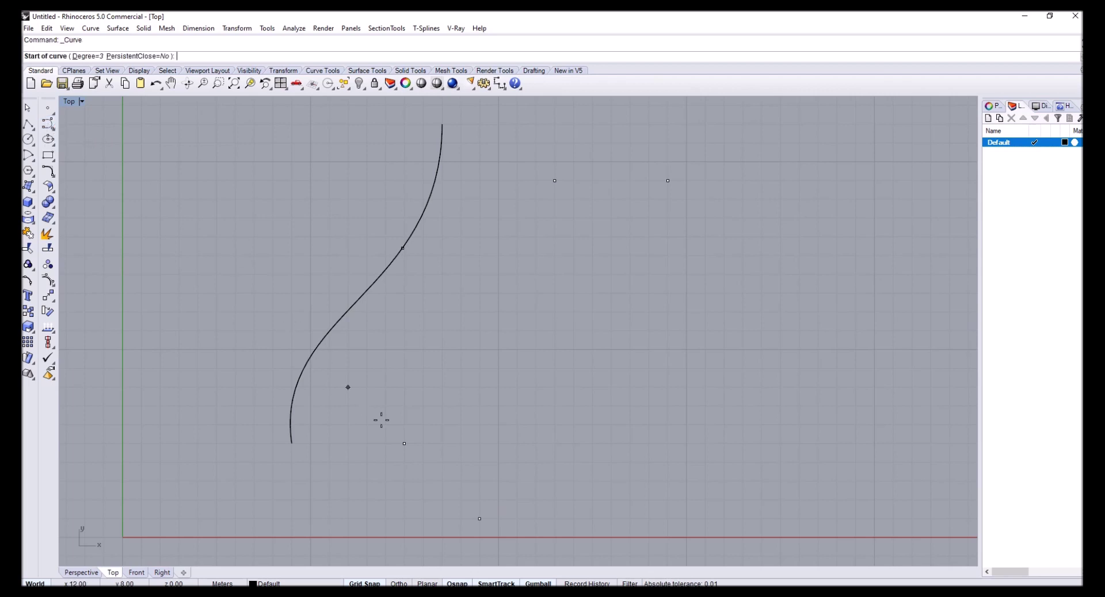
click(479, 519)
click(404, 444)
click(402, 248)
click(554, 180)
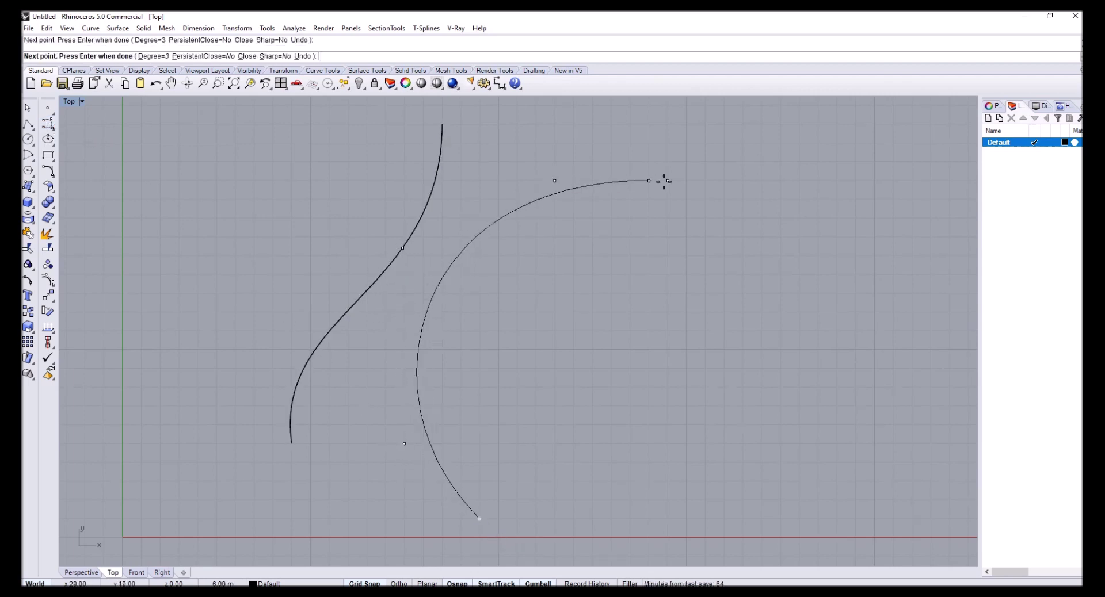
click(668, 181)
key(Return)
click(446, 279)
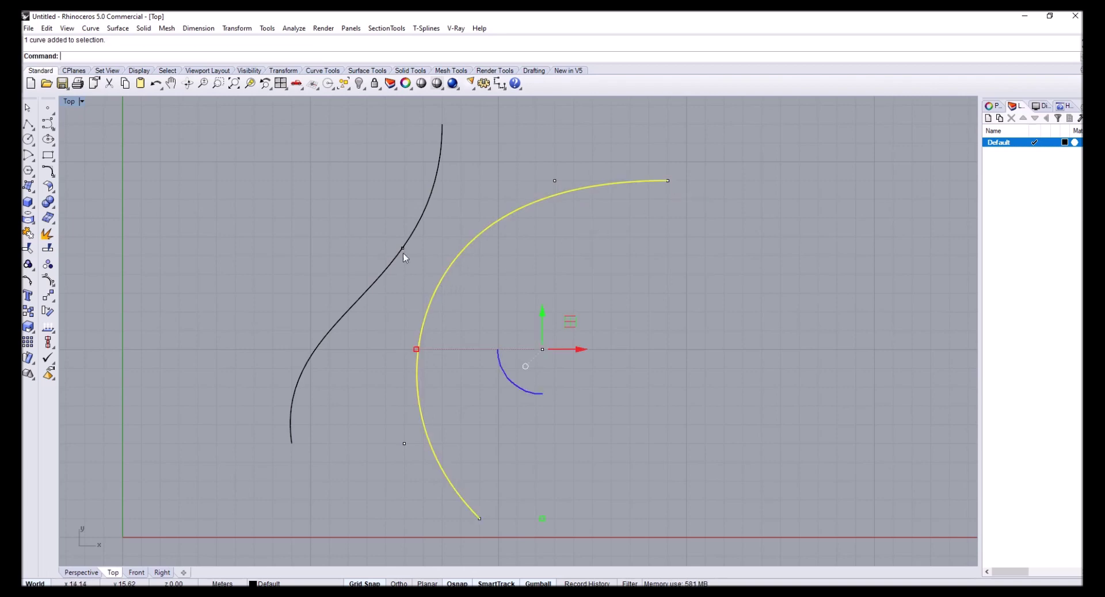
- Show the new curve's control points and try a weight of 10.0 on the control point lying on the S-shaped curve
right_drag(420, 271, 368, 262)
click(375, 262)
click(393, 271)
click(50, 281)
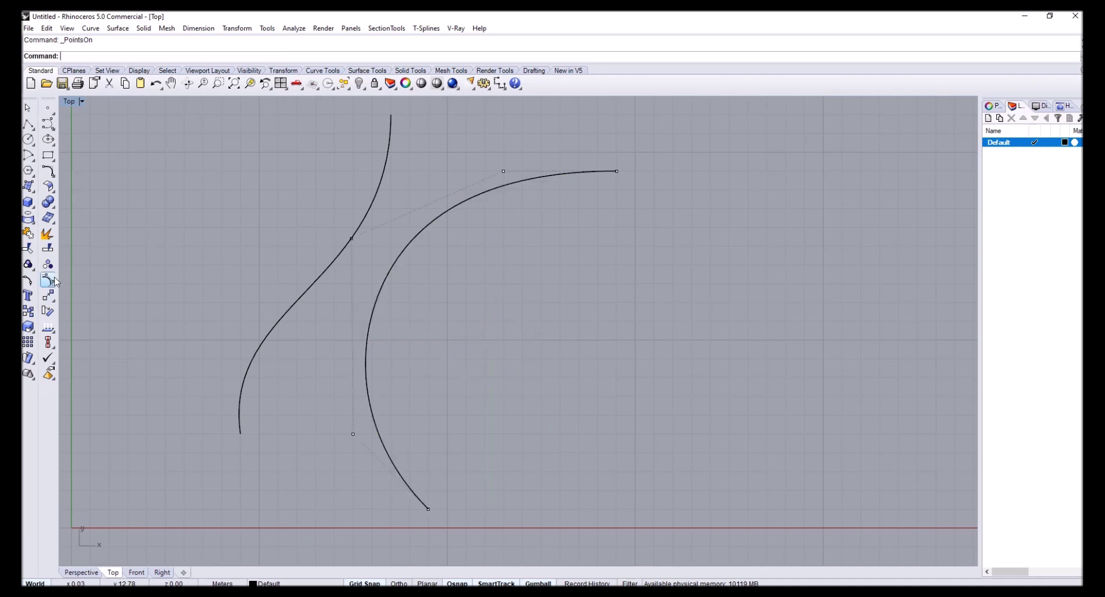
click(48, 281)
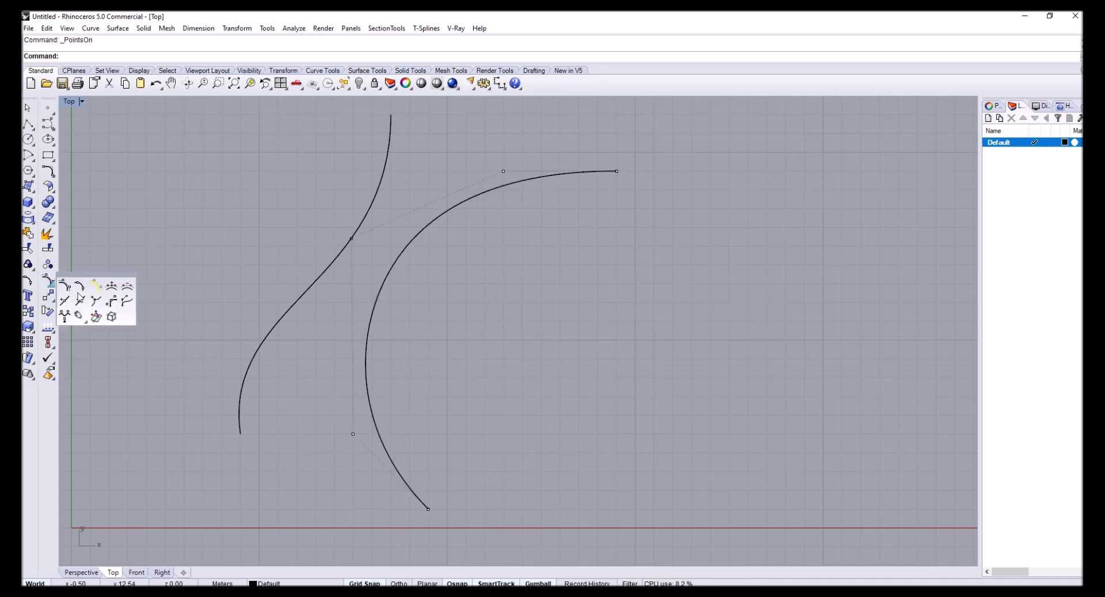
click(65, 320)
click(351, 237)
key(Return)
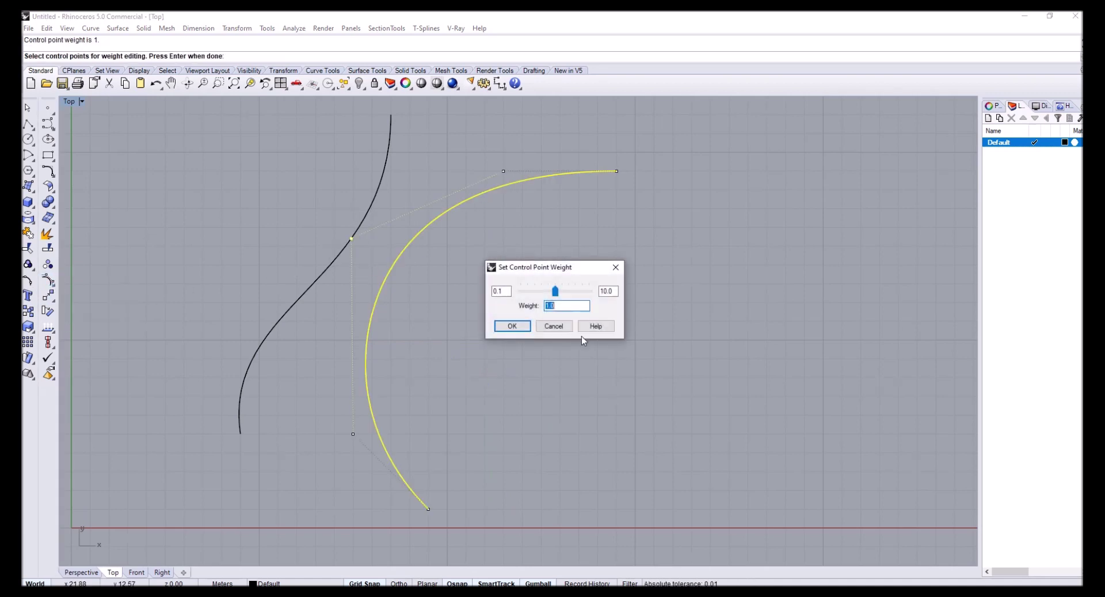
drag(556, 292, 590, 292)
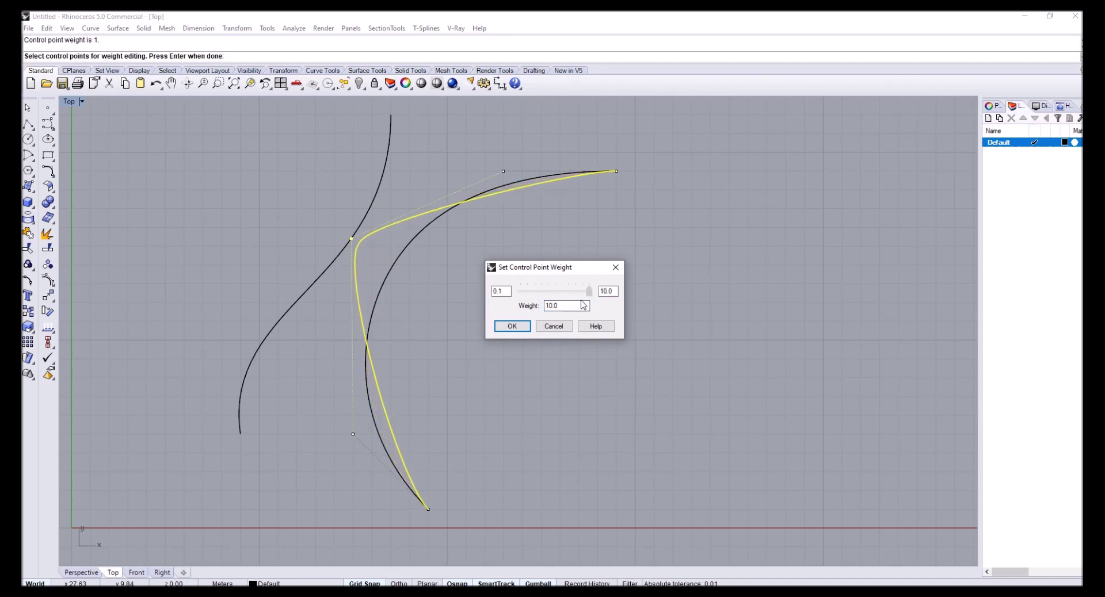
scroll(325, 288, up, 6)
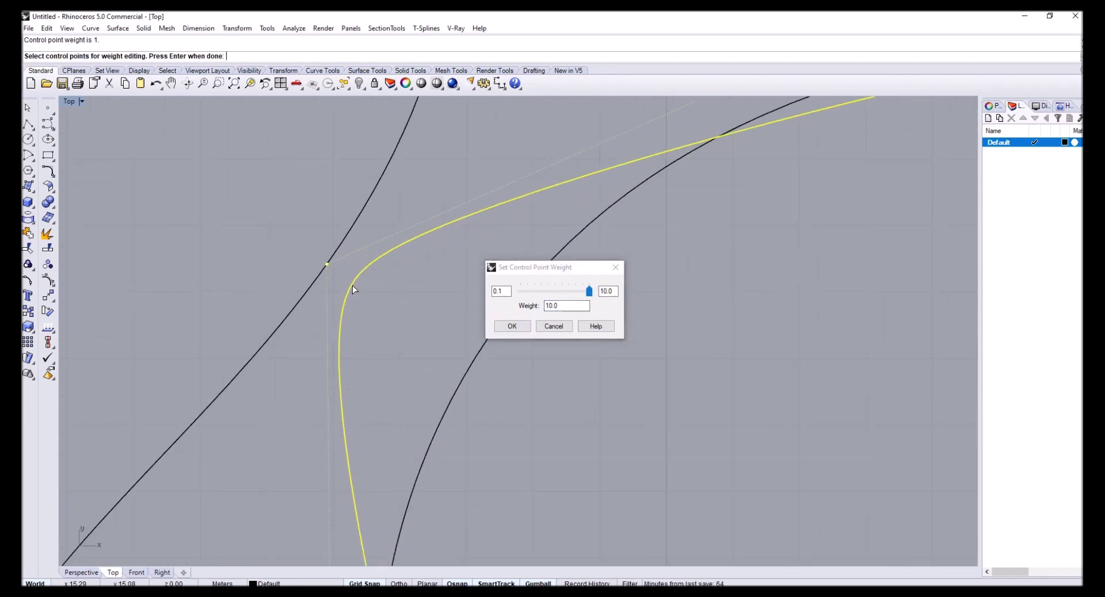
scroll(329, 270, down, 6)
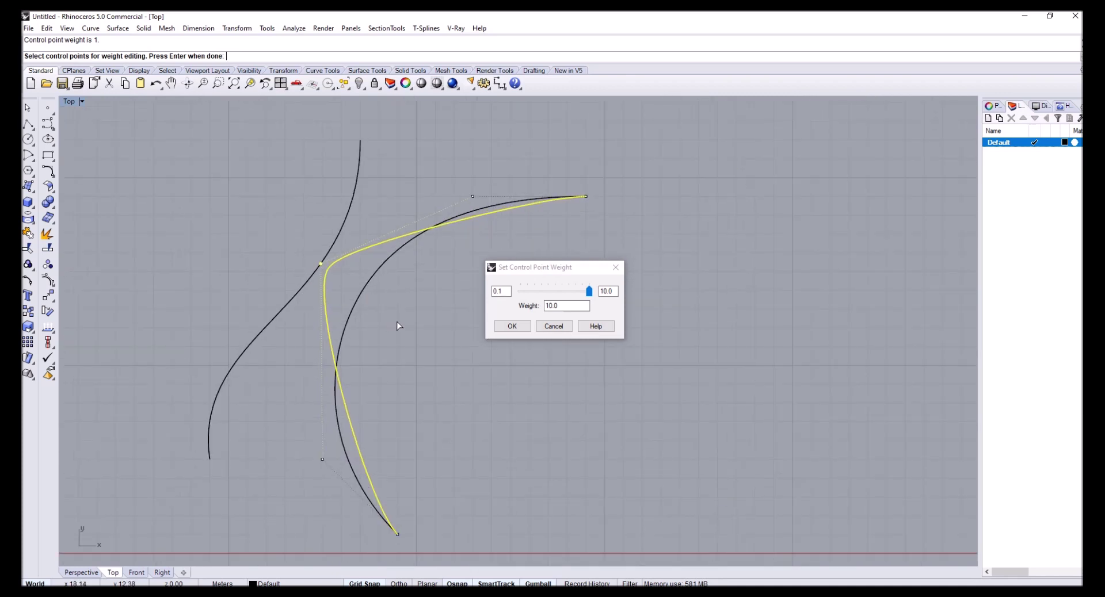
click(615, 267)
- Delete the control point curve drawn from the five point objects
click(372, 284)
text(Delete)
key(Return)
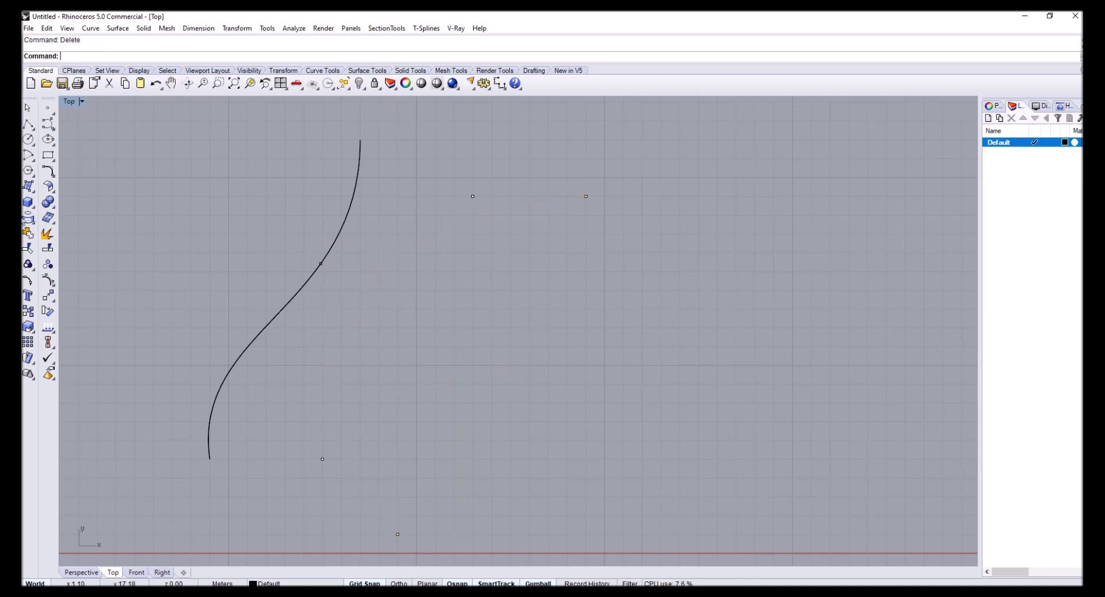
- Draw a degree 3 interpolated curve through the five point objects, starting from the lowest one
click(51, 127)
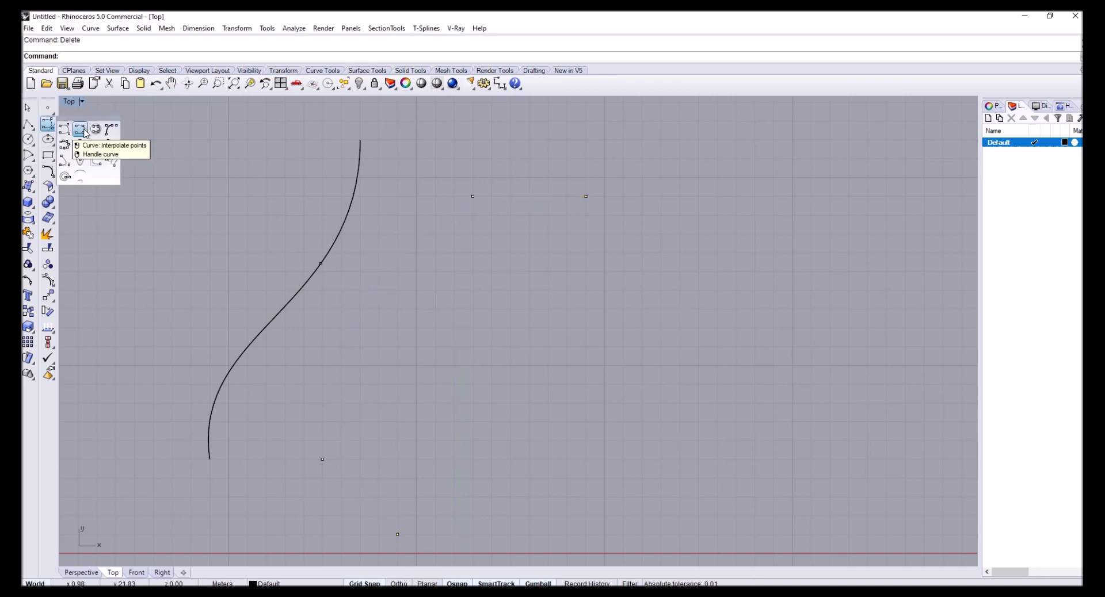
click(84, 131)
click(397, 534)
click(322, 459)
click(321, 264)
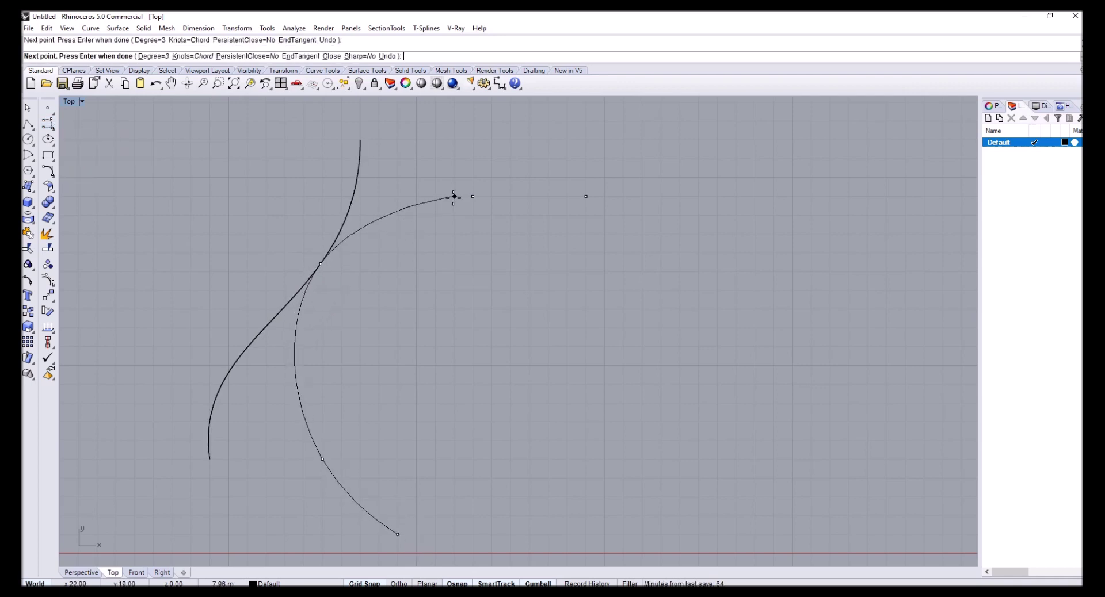
click(473, 196)
click(585, 196)
key(Return)
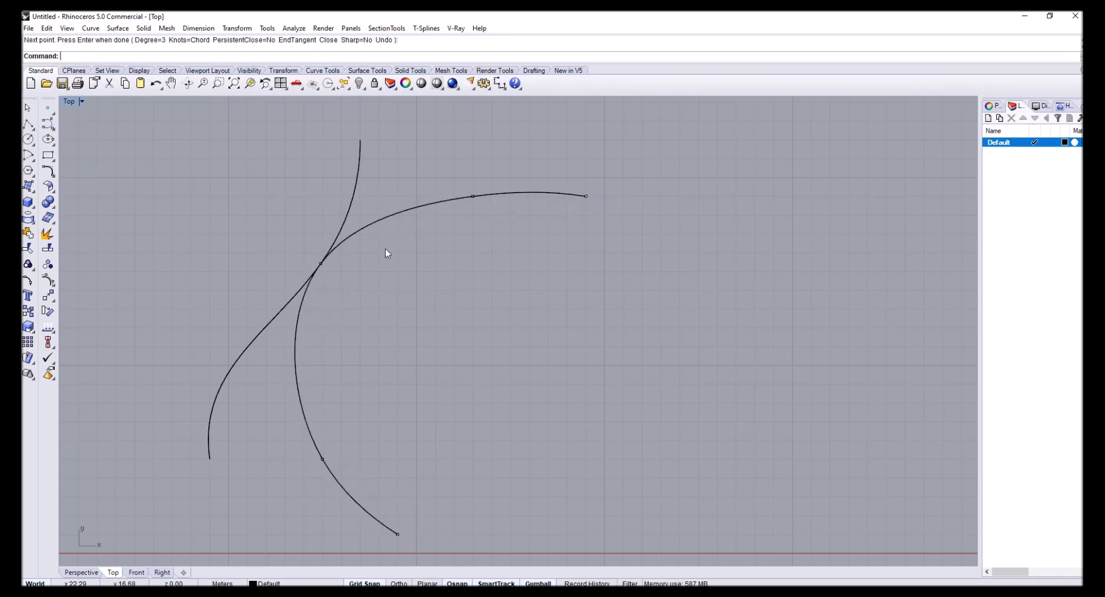
- Examine up close how the interpolated curve and the S-shaped curve meet around their shared point
scroll(311, 279, up, 6)
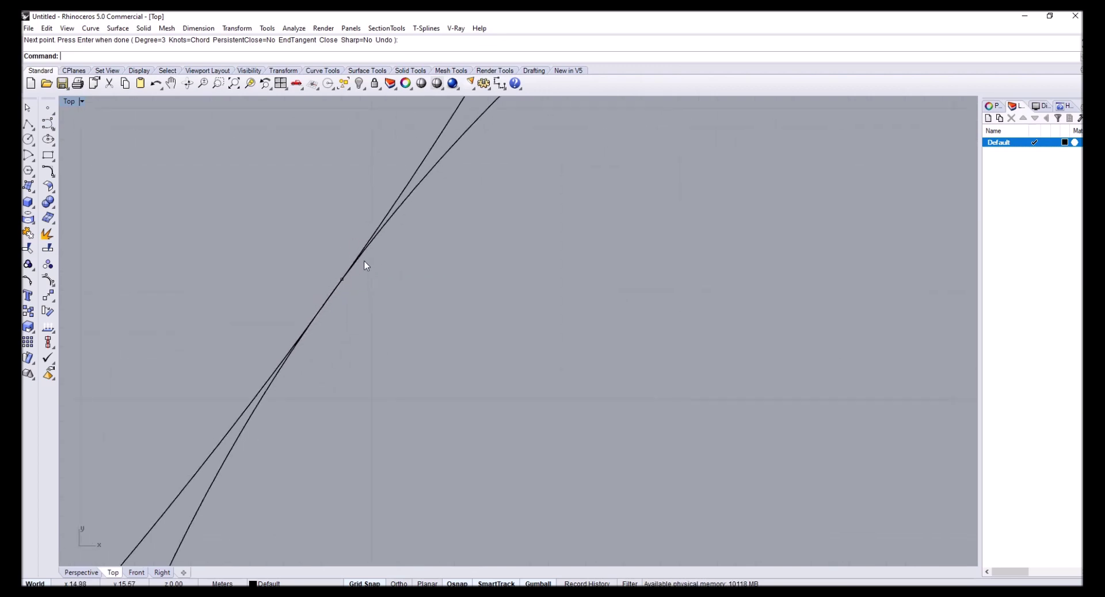
scroll(347, 285, up, 6)
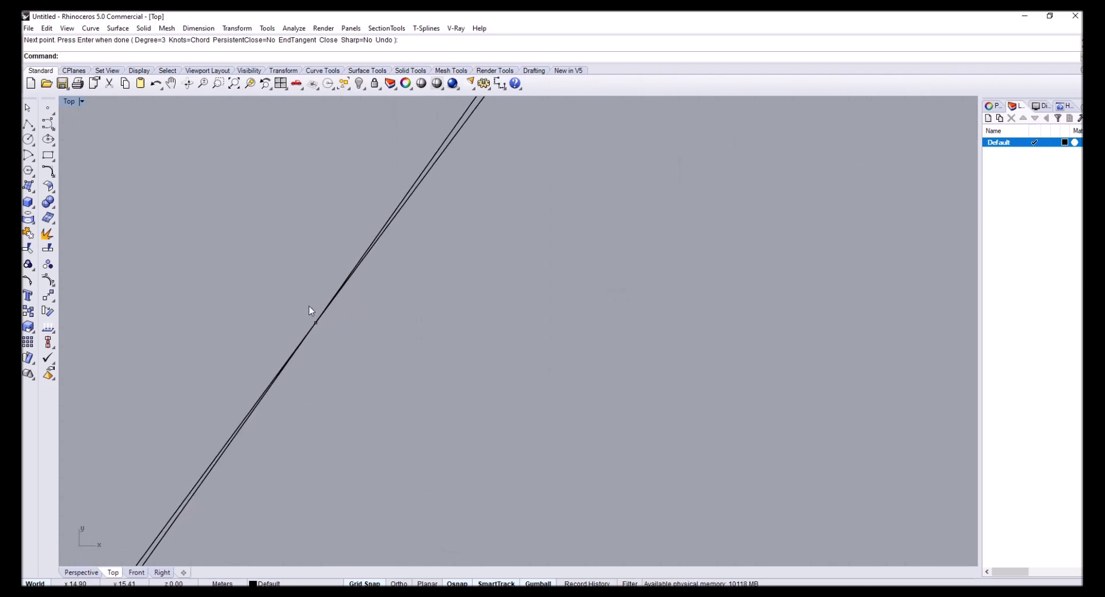
scroll(340, 350, down, 12)
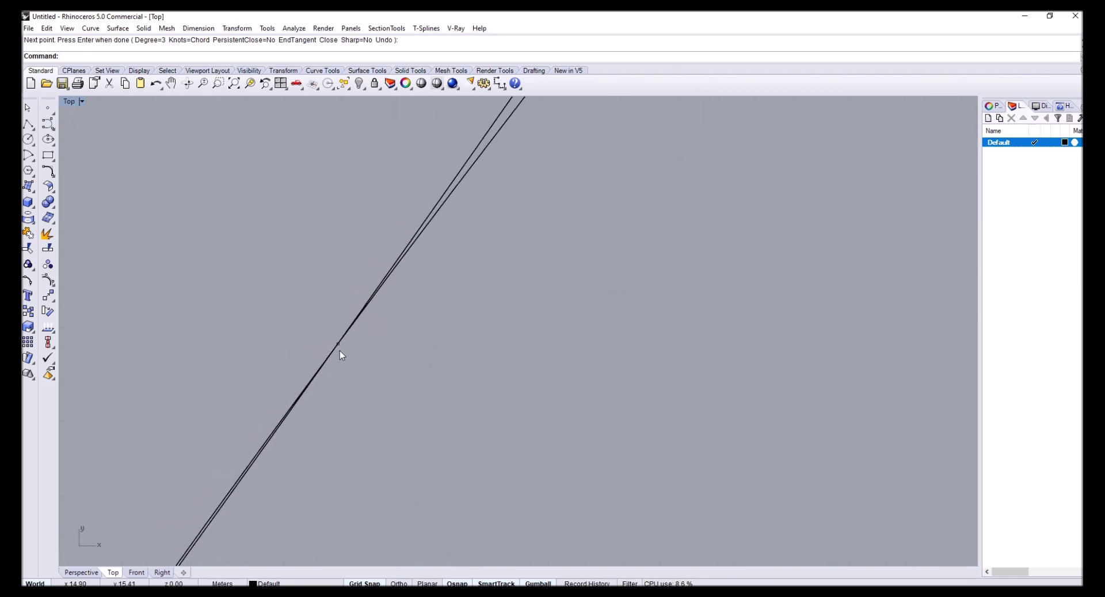
click(235, 482)
scroll(278, 441, up, 5)
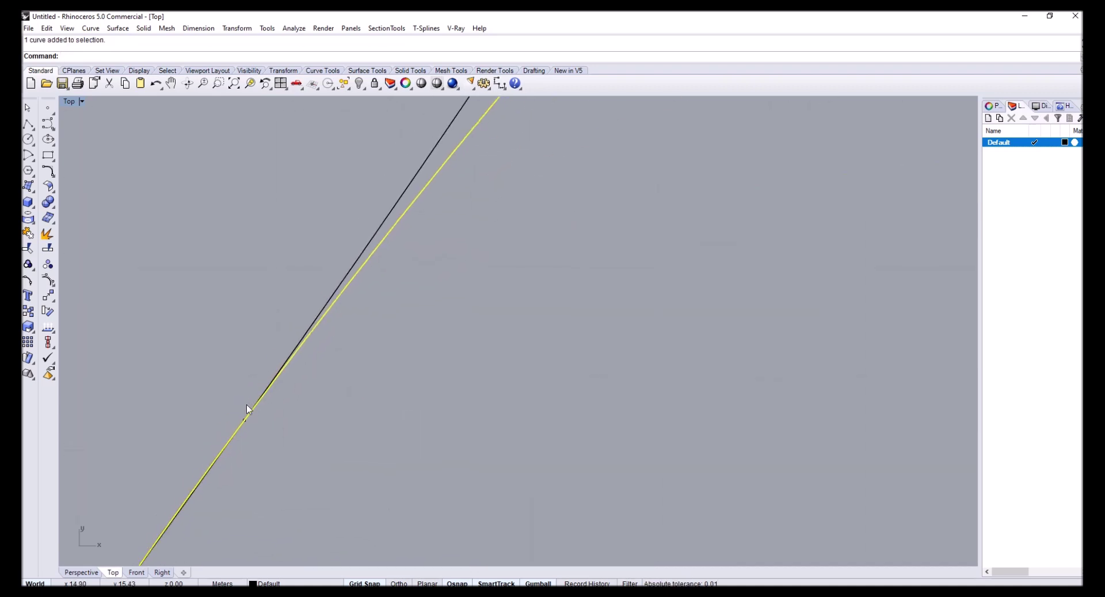
scroll(180, 514, up, 7)
scroll(422, 219, down, 7)
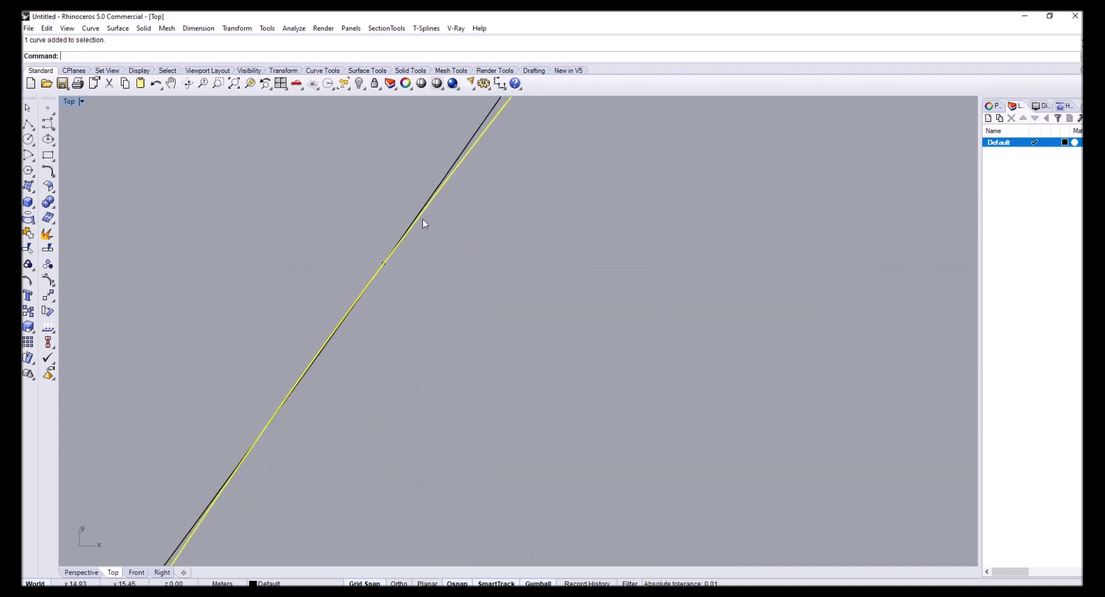
scroll(397, 268, up, 2)
scroll(222, 481, up, 5)
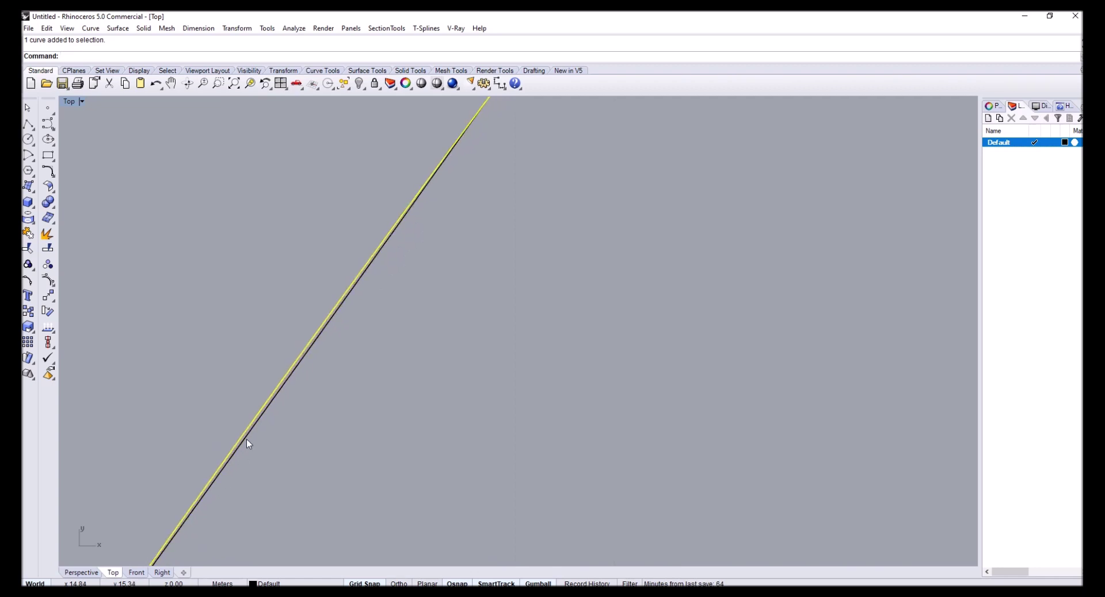
right_drag(407, 406, 403, 396)
scroll(402, 396, up, 6)
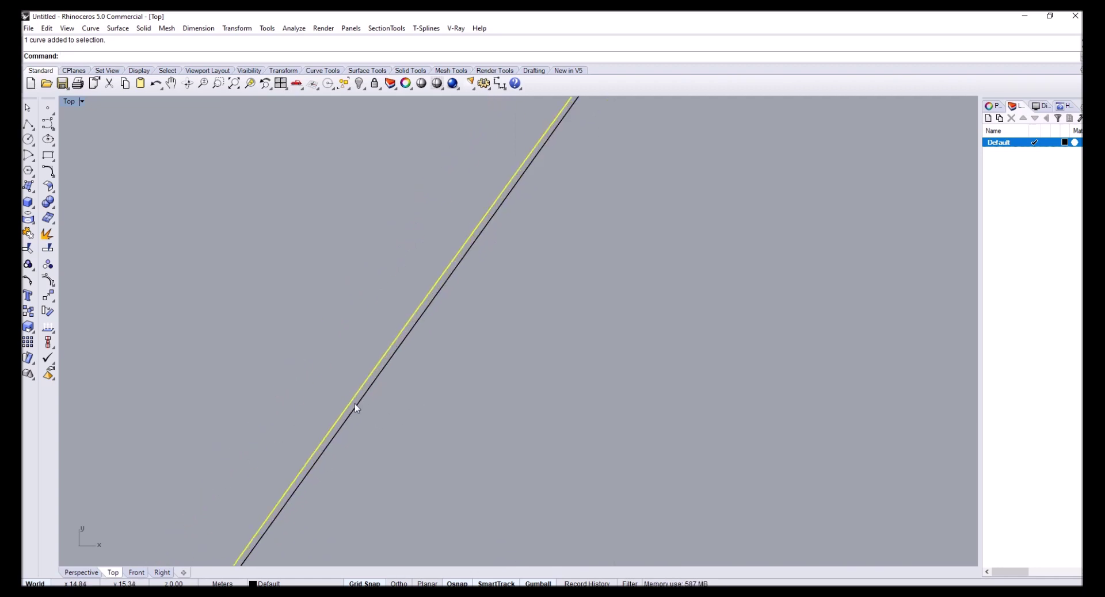
scroll(380, 380, down, 10)
right_drag(409, 384, 400, 344)
scroll(353, 371, up, 3)
click(373, 375)
key(Delete)
right_drag(370, 397, 390, 365)
key(ctrl+z)
key(Escape)
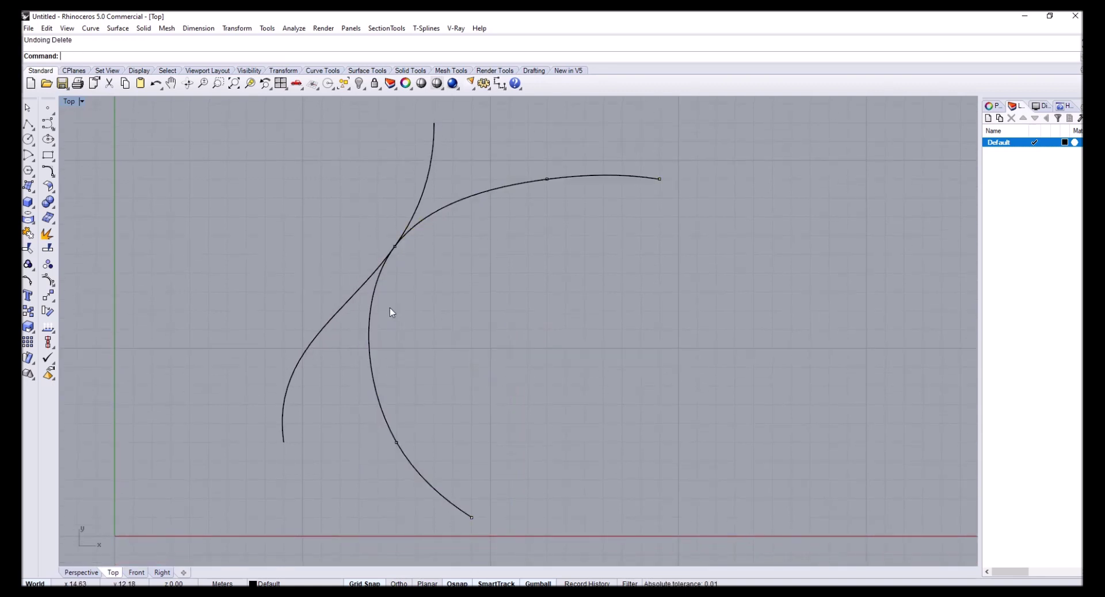
- Run Intersect on the S-shaped curve and the interpolated curve, and inspect the resulting overlap around their shared point
text(Intersect)
key(Return)
click(363, 294)
click(375, 293)
key(Return)
scroll(411, 259, up, 5)
scroll(425, 263, up, 3)
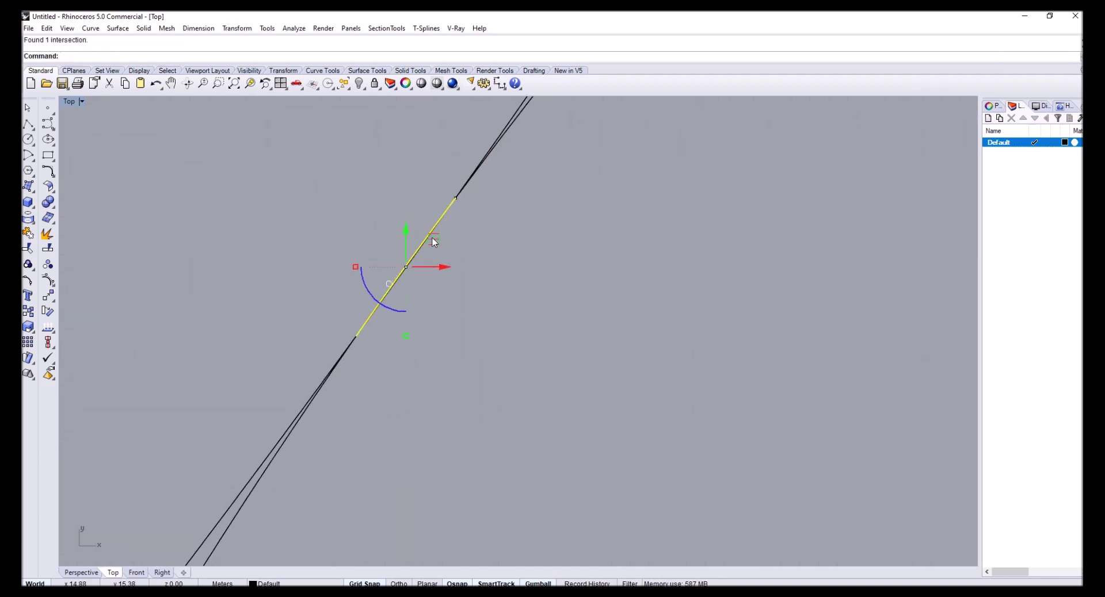
scroll(419, 263, up, 3)
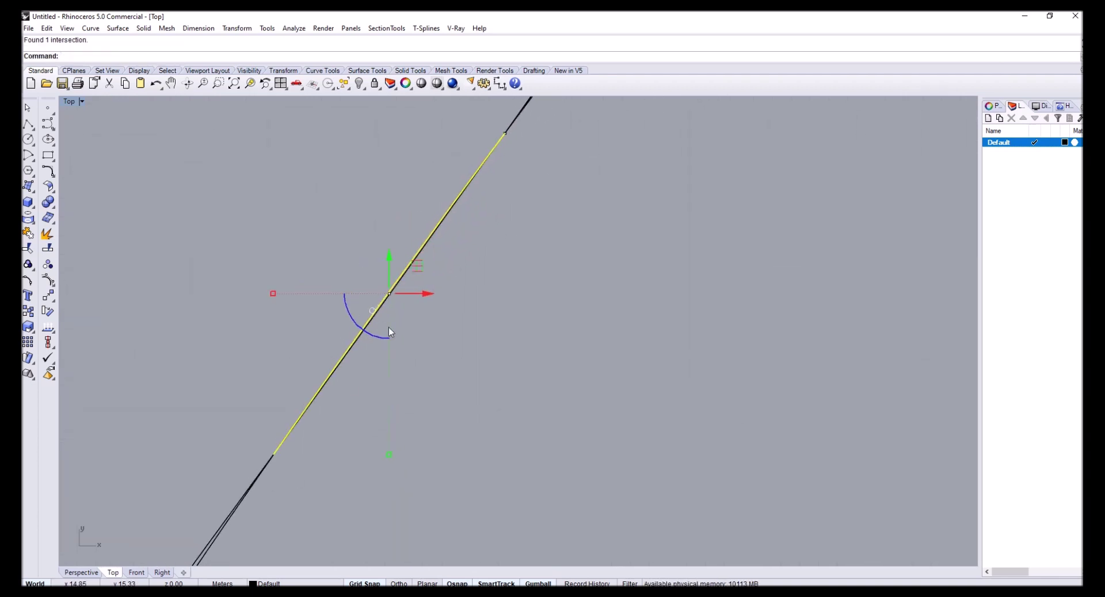
- Undo the intersection result and the interpolated curve, leaving the S-shaped curve and the five point objects
scroll(390, 318, down, 3)
key(ctrl+z)
key(ctrl+z)
scroll(389, 320, down, 5)
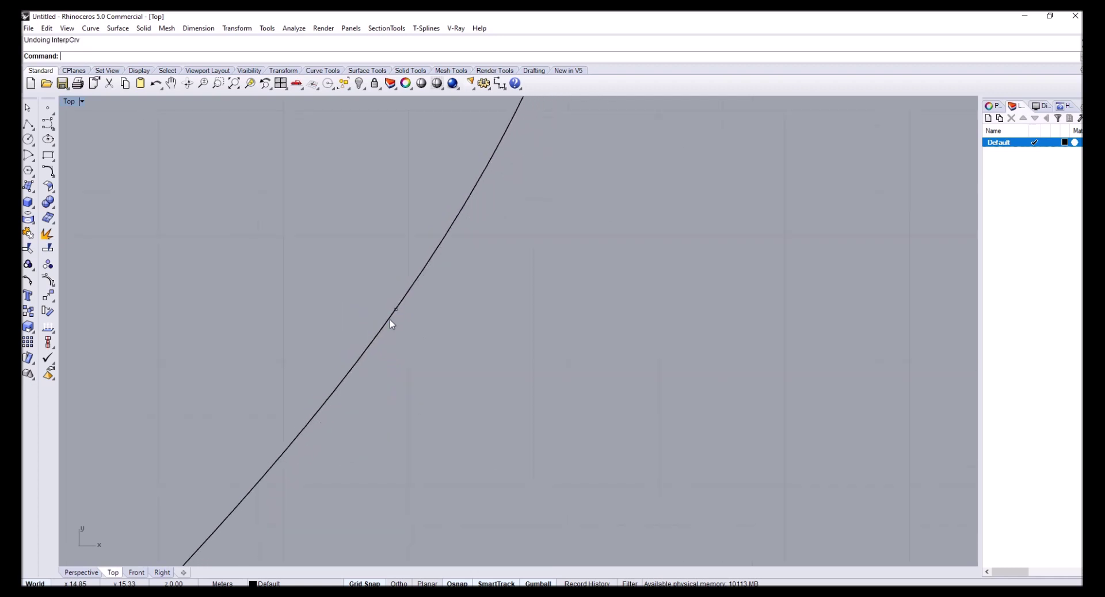
scroll(491, 313, up, 3)
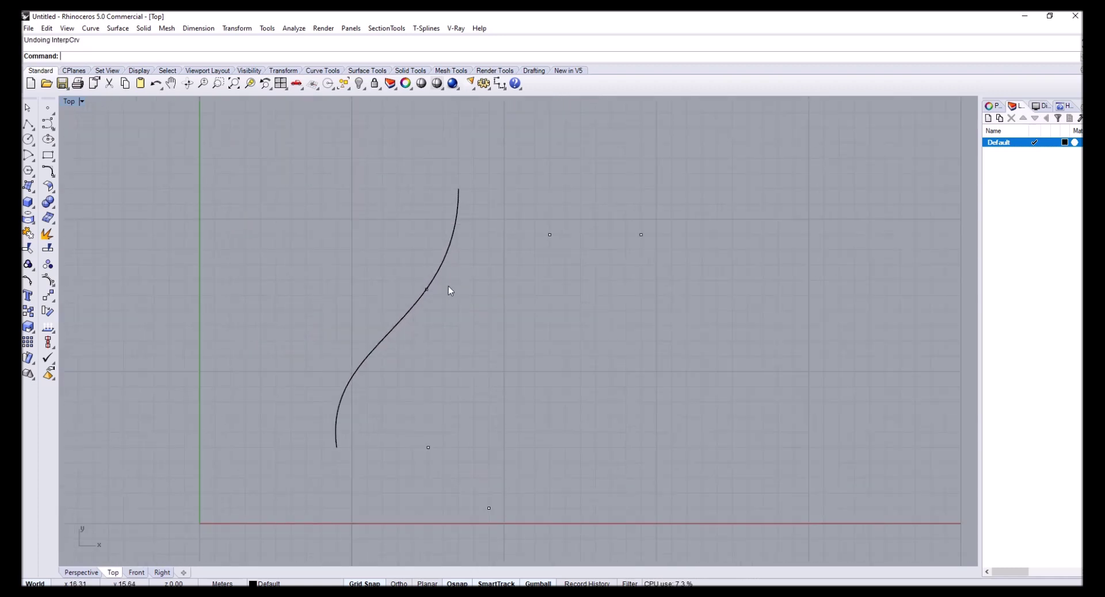
scroll(434, 290, up, 2)
right_drag(437, 352, 357, 354)
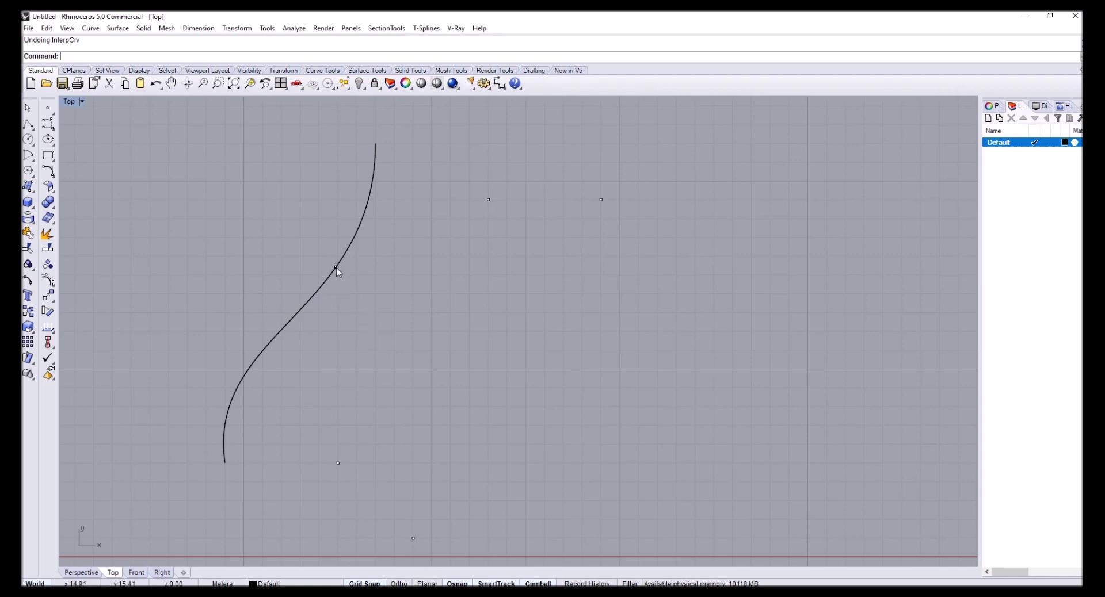
click(336, 269)
key(Escape)
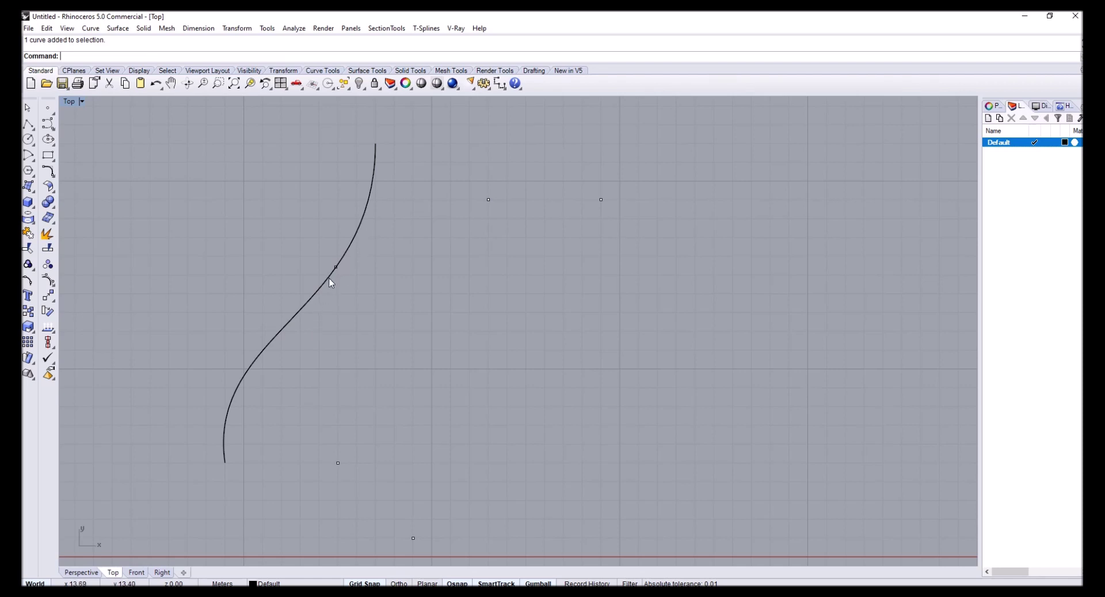
click(343, 242)
key(Escape)
scroll(343, 264, up, 2)
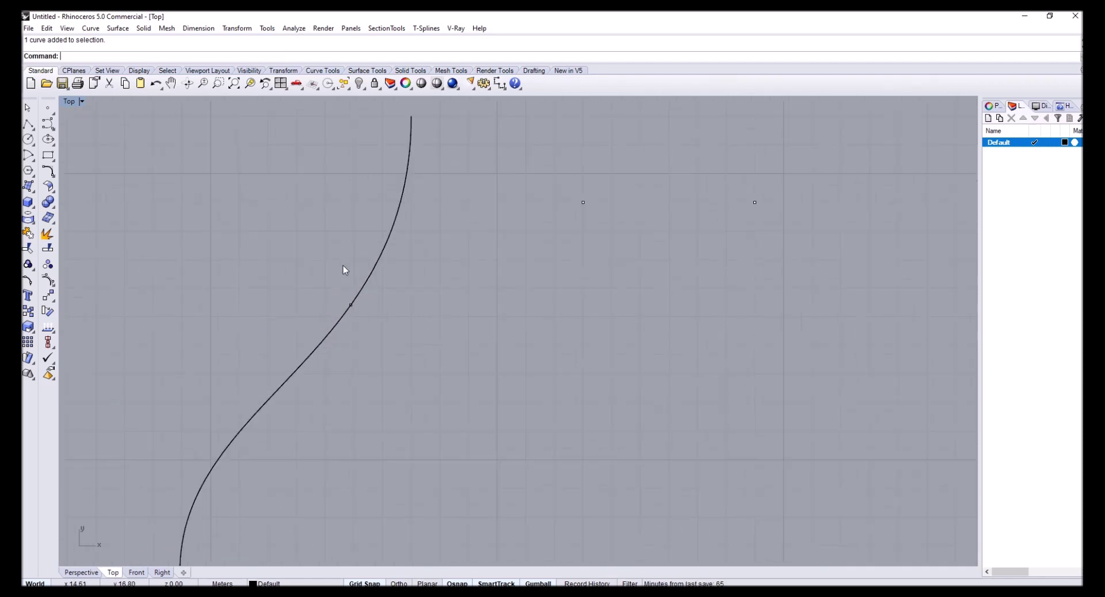
click(30, 126)
drag(59, 119, 106, 120)
click(175, 127)
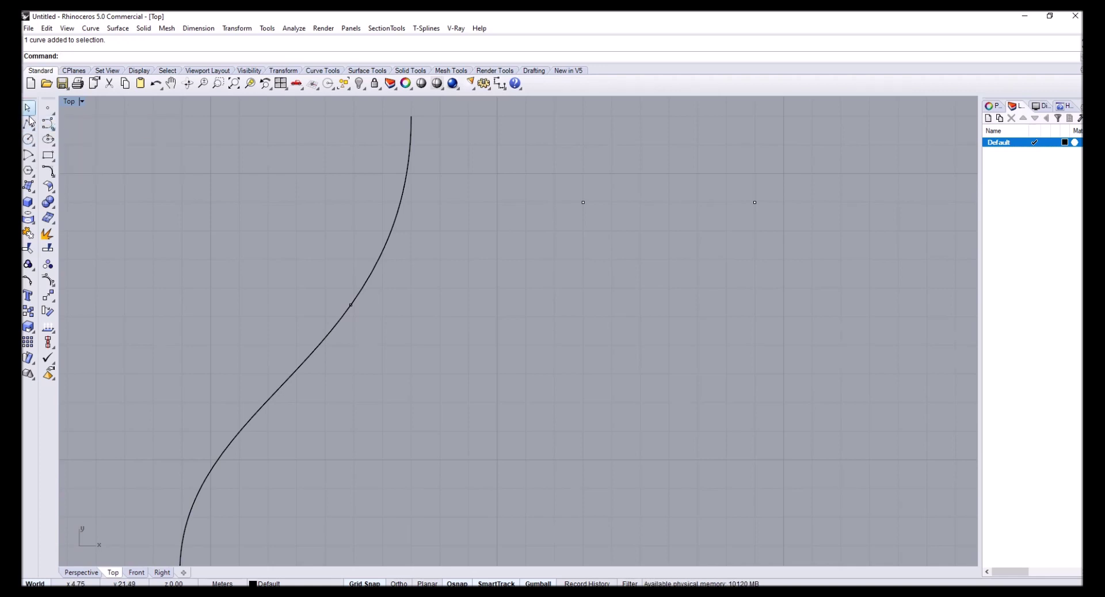
click(32, 128)
drag(57, 119, 93, 126)
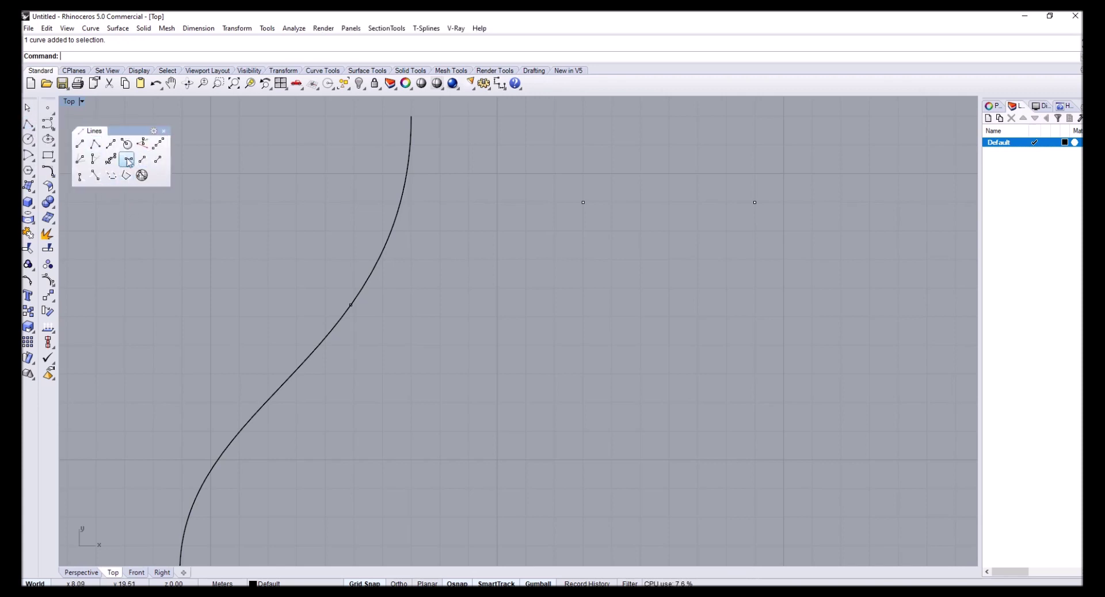
click(79, 177)
scroll(407, 292, down, 3)
scroll(376, 299, up, 2)
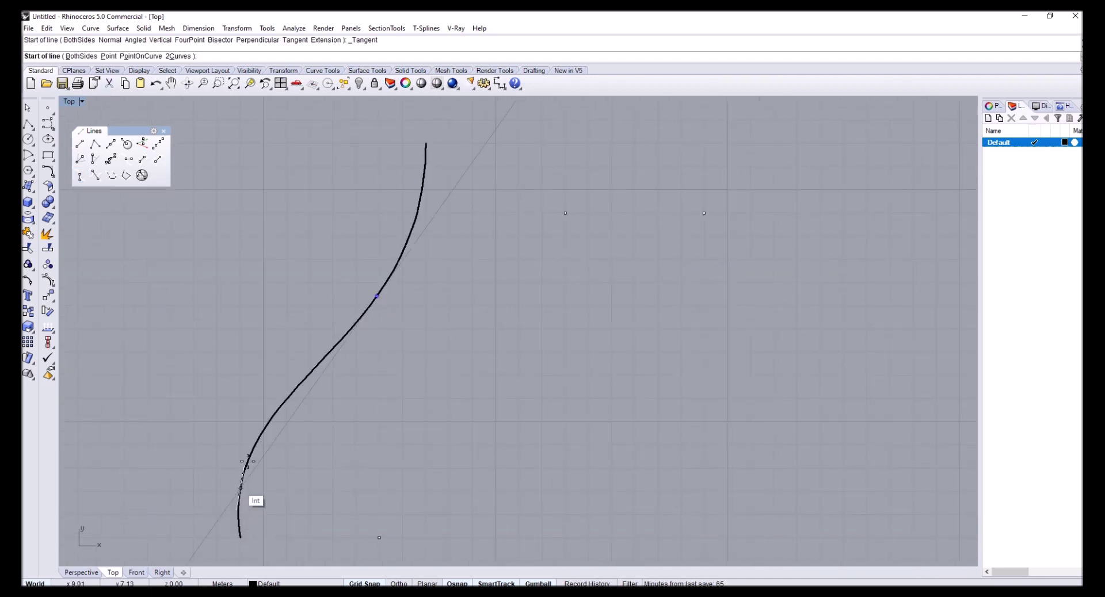
click(378, 298)
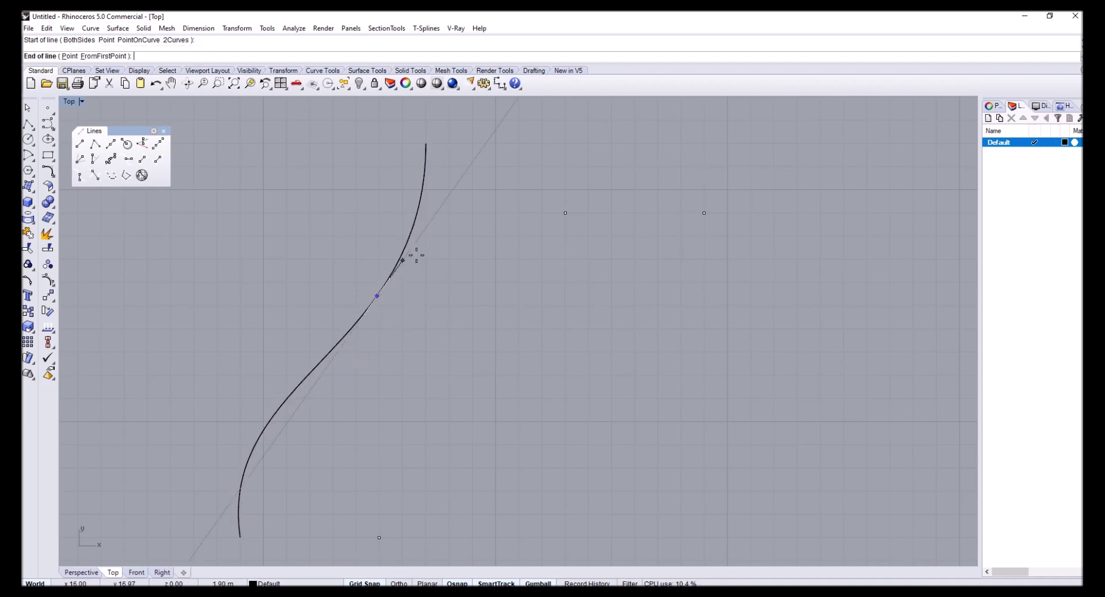
click(99, 57)
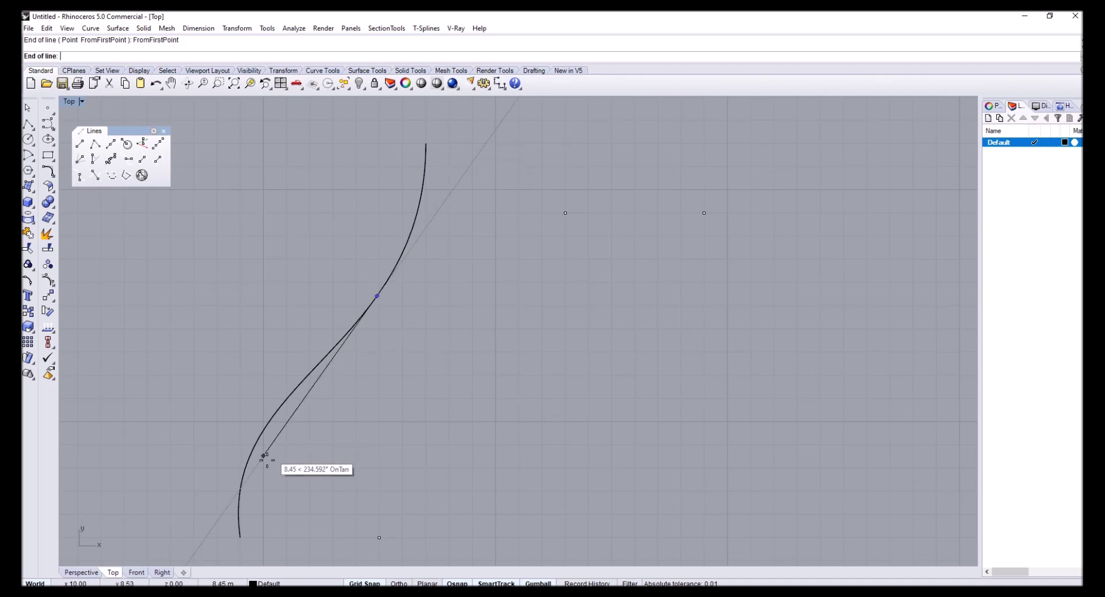
key(Escape)
scroll(358, 358, down, 4)
- Draw a line tangent to the S-shaped curve, extending to both sides of the shared point, using the BothSides and FromFirstPoint options
right_click(358, 358)
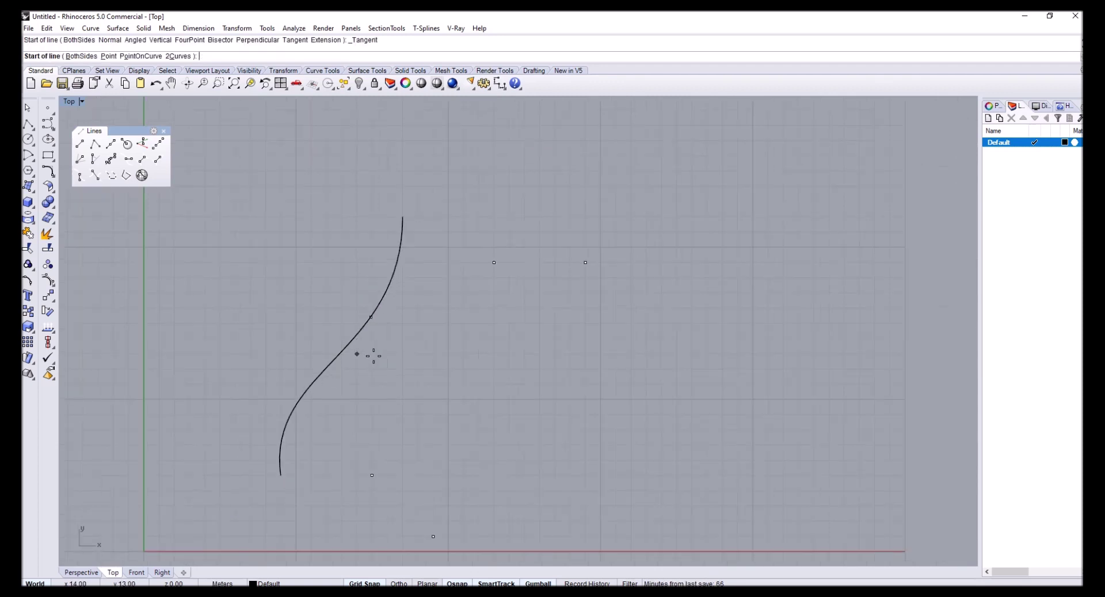
scroll(372, 356, up, 2)
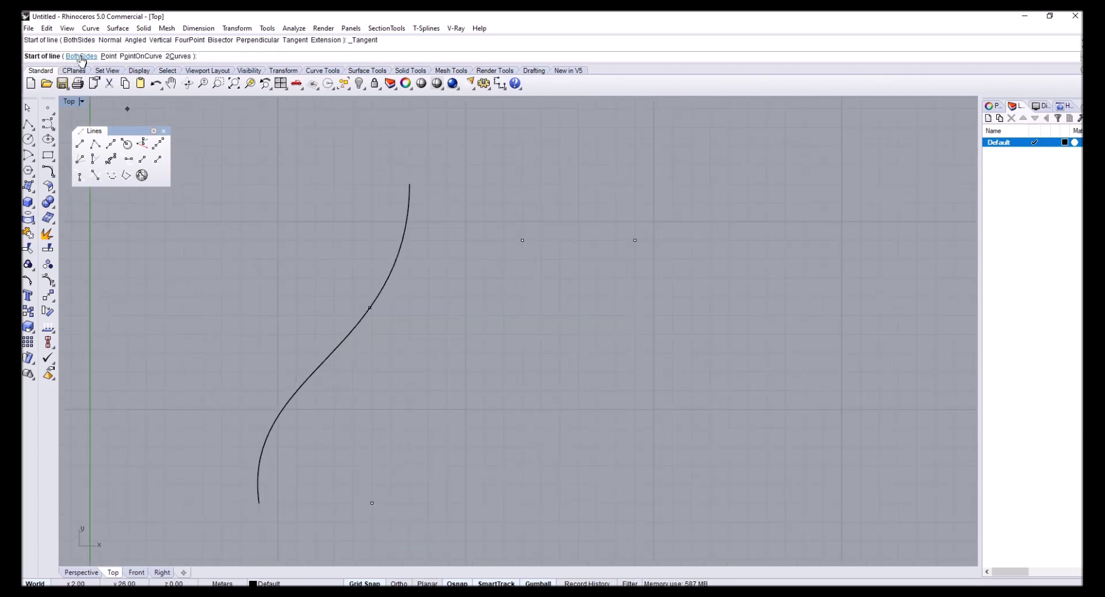
click(81, 57)
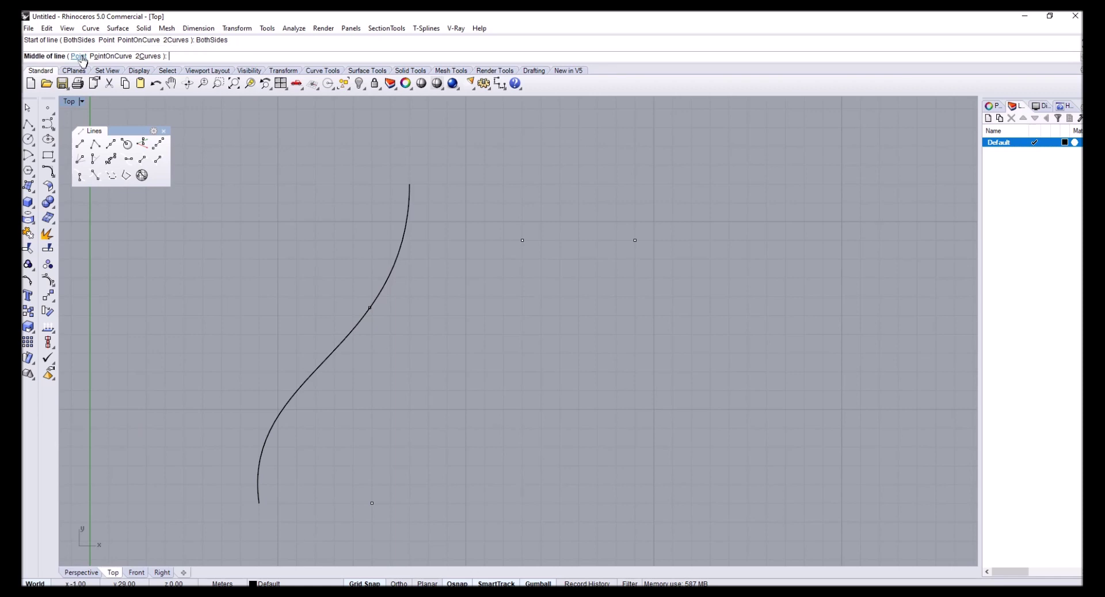
click(381, 312)
click(105, 56)
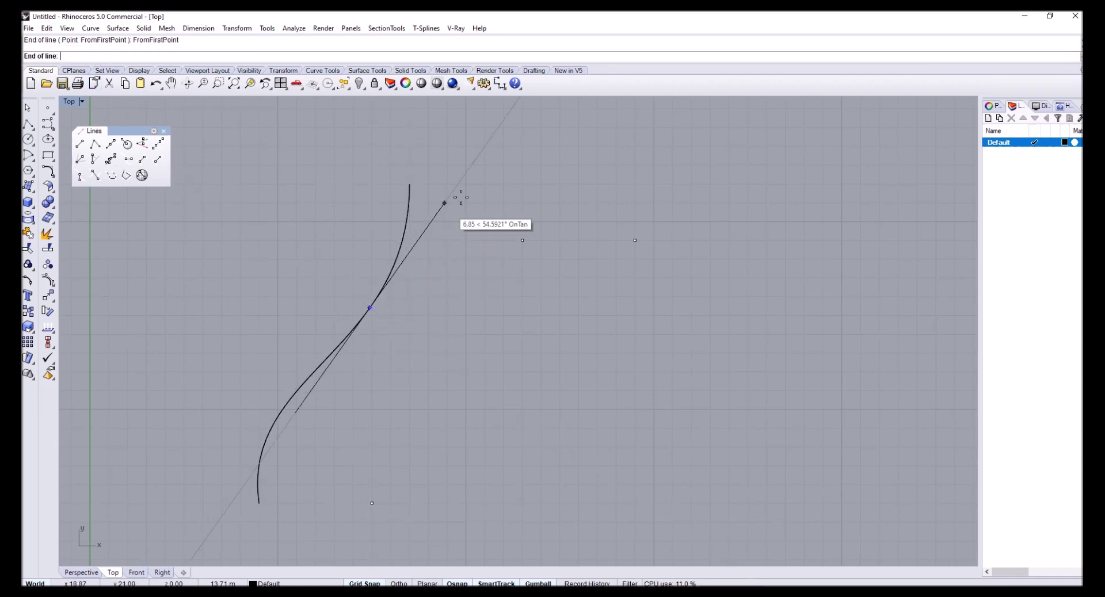
click(475, 184)
- Examine how the tangent line touches the S-shaped curve around the shared point
right_drag(428, 349, 382, 316)
scroll(379, 313, down, 4)
scroll(328, 282, up, 4)
scroll(419, 264, down, 2)
scroll(368, 304, up, 2)
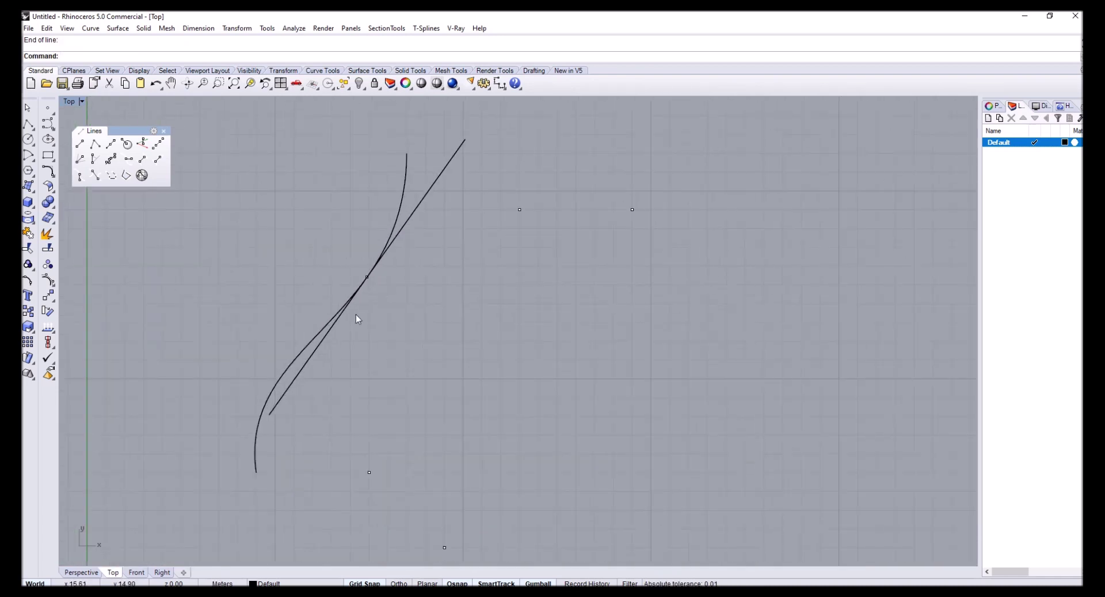
scroll(379, 275, down, 1)
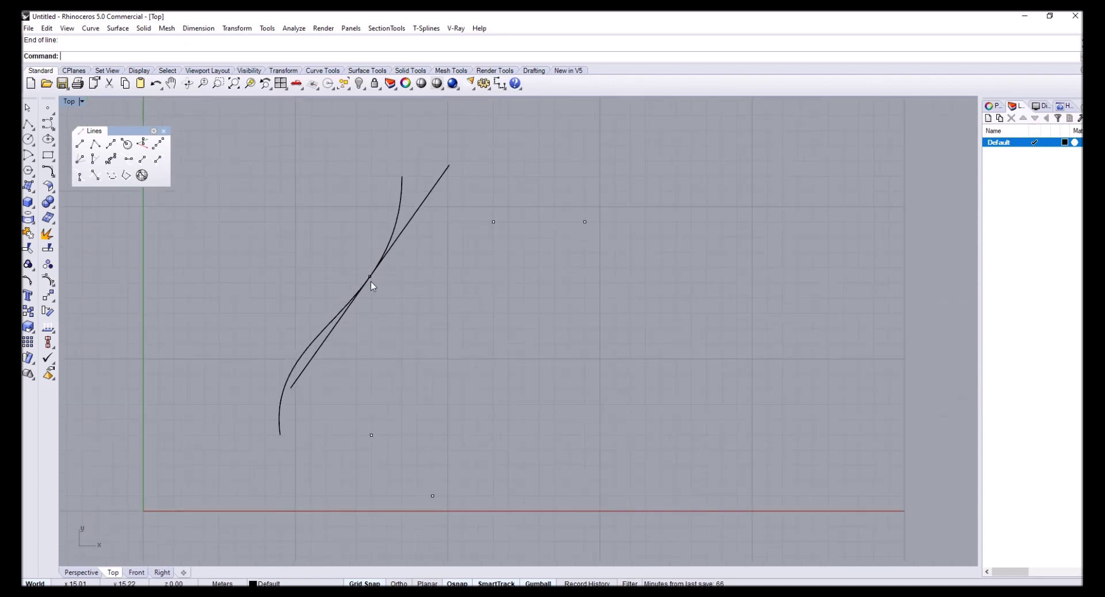
click(335, 318)
click(370, 302)
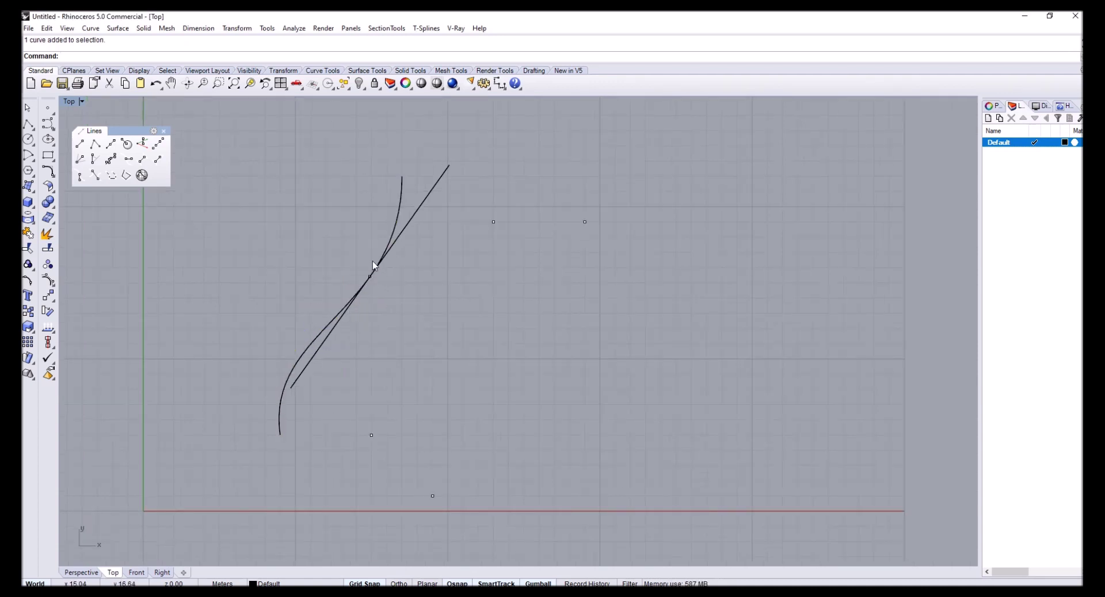
scroll(380, 374, up, 3)
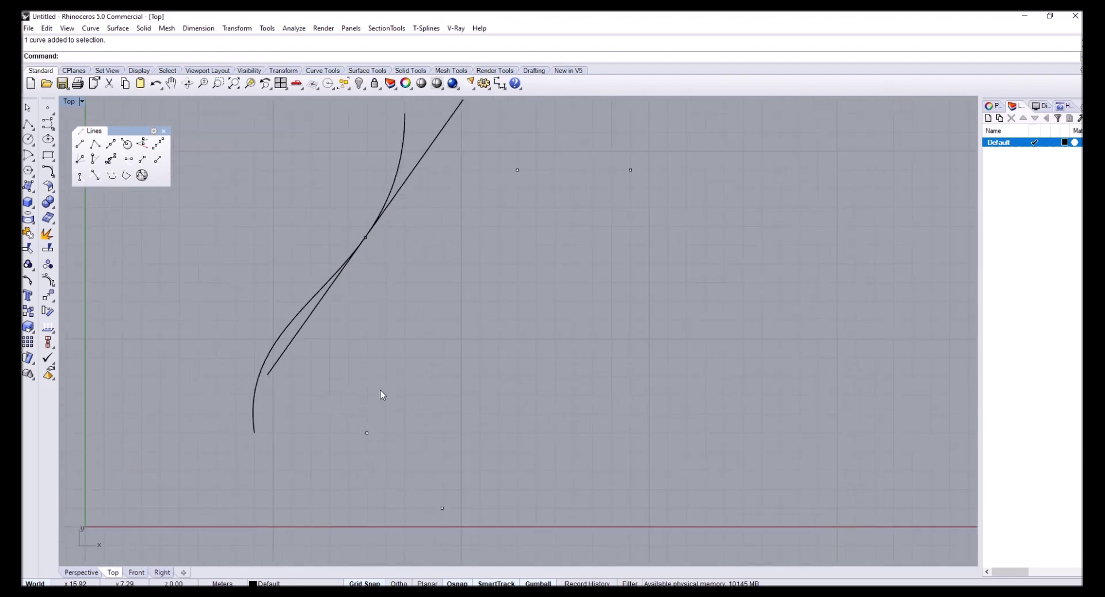
click(48, 124)
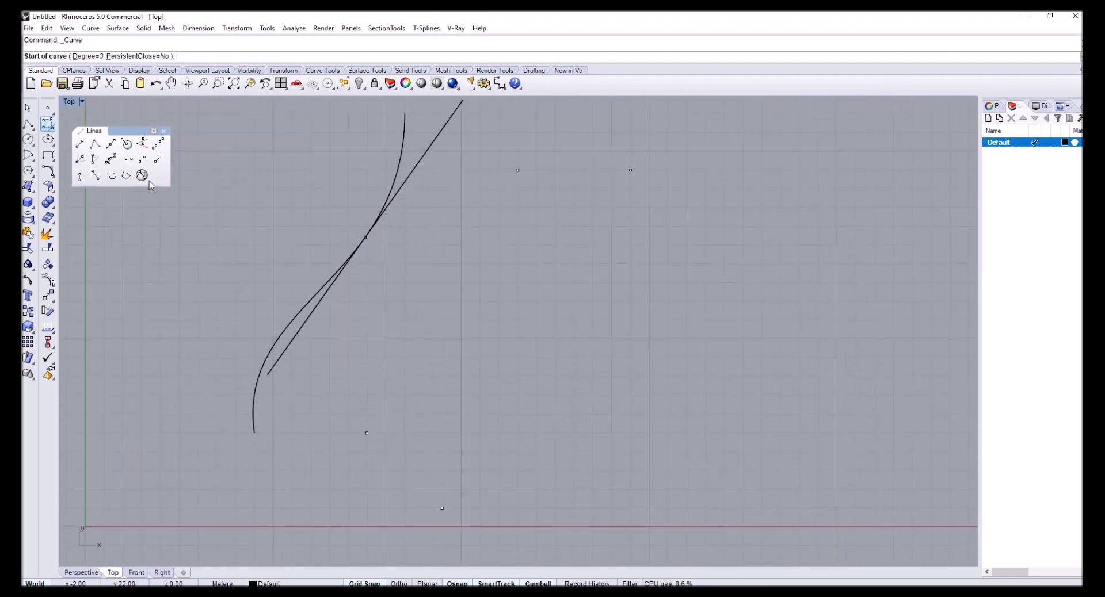
click(442, 508)
click(367, 432)
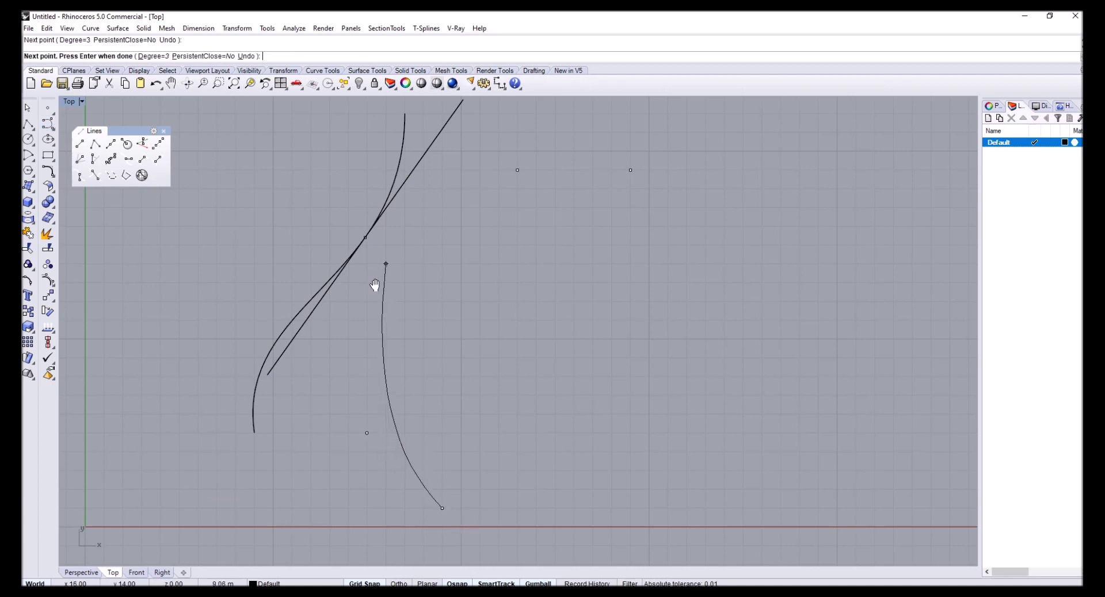
right_drag(383, 263, 369, 325)
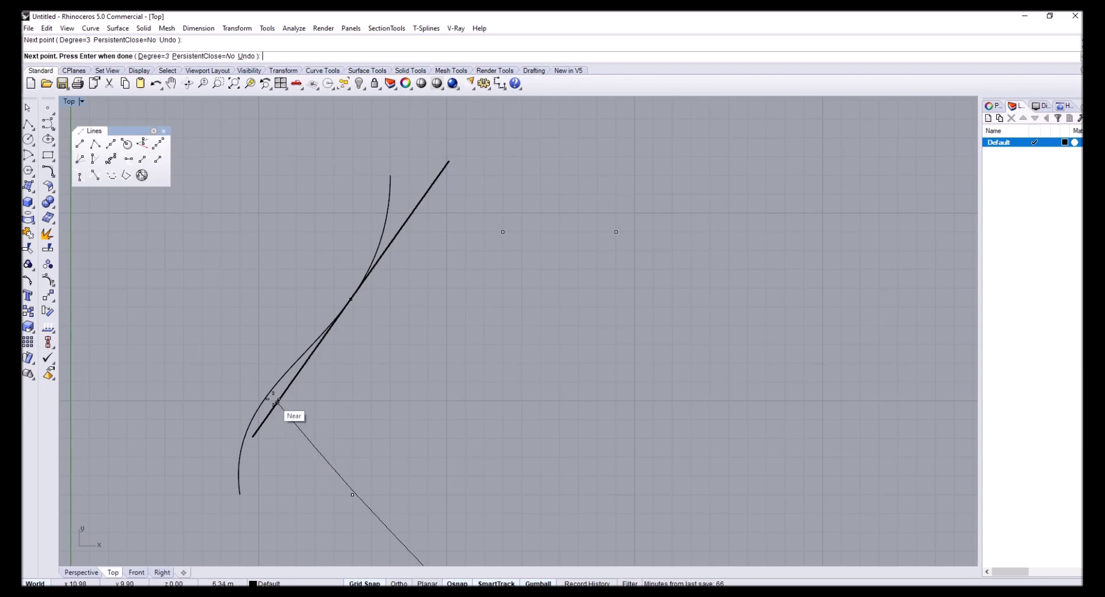
scroll(299, 374, up, 3)
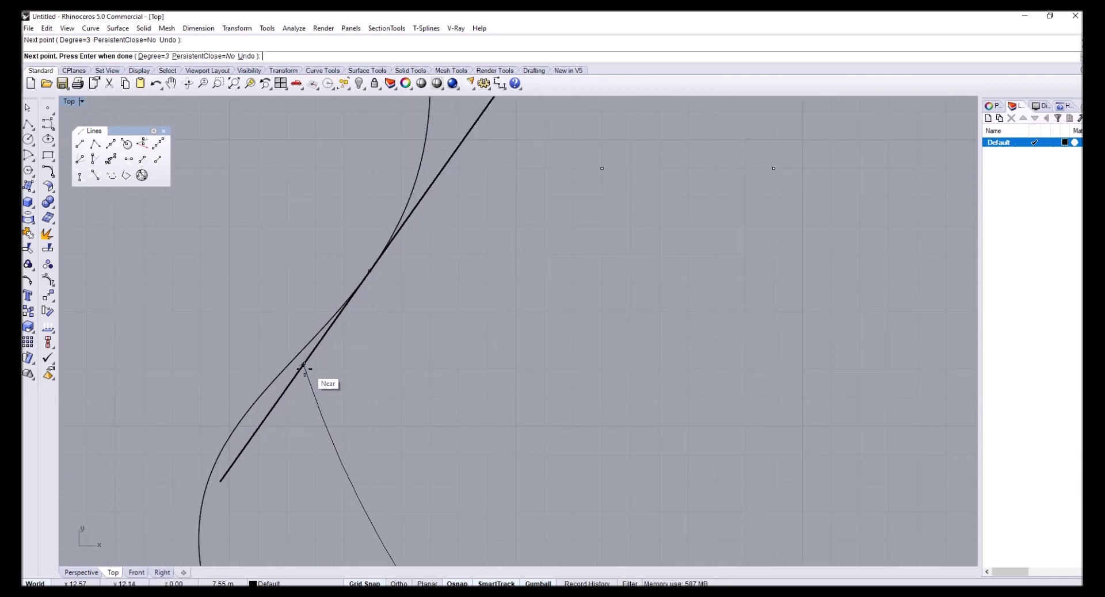
scroll(469, 218, down, 3)
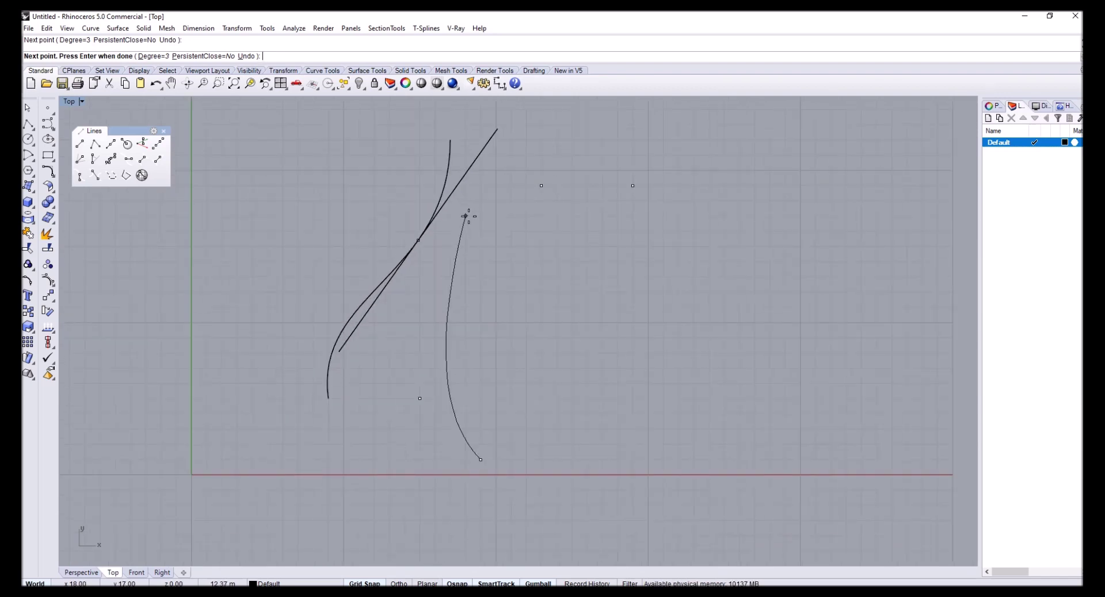
key(Escape)
scroll(385, 380, up, 4)
scroll(459, 308, down, 4)
right_drag(495, 295, 424, 344)
scroll(403, 331, up, 2)
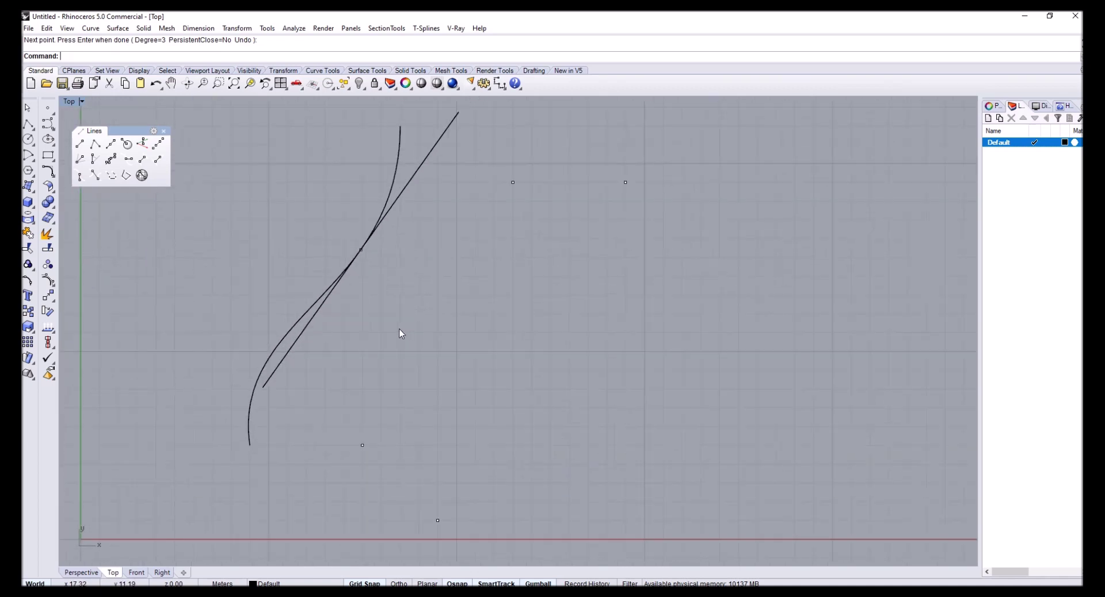
right_drag(264, 215, 291, 221)
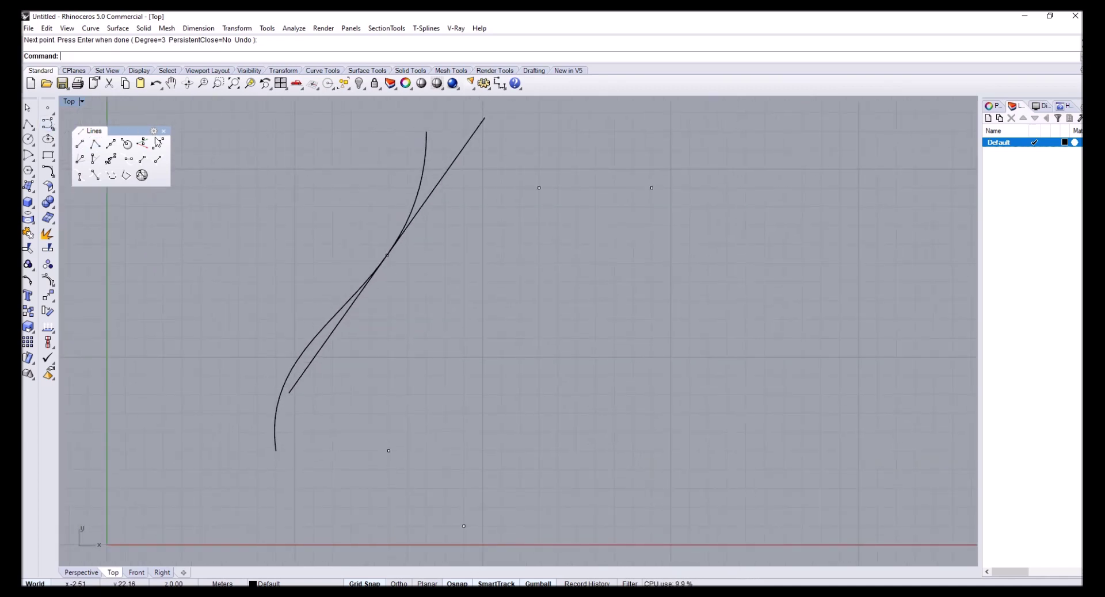
- Start a handle curve at the lowest point object, with its first handle on the neighbouring point object above it
click(51, 129)
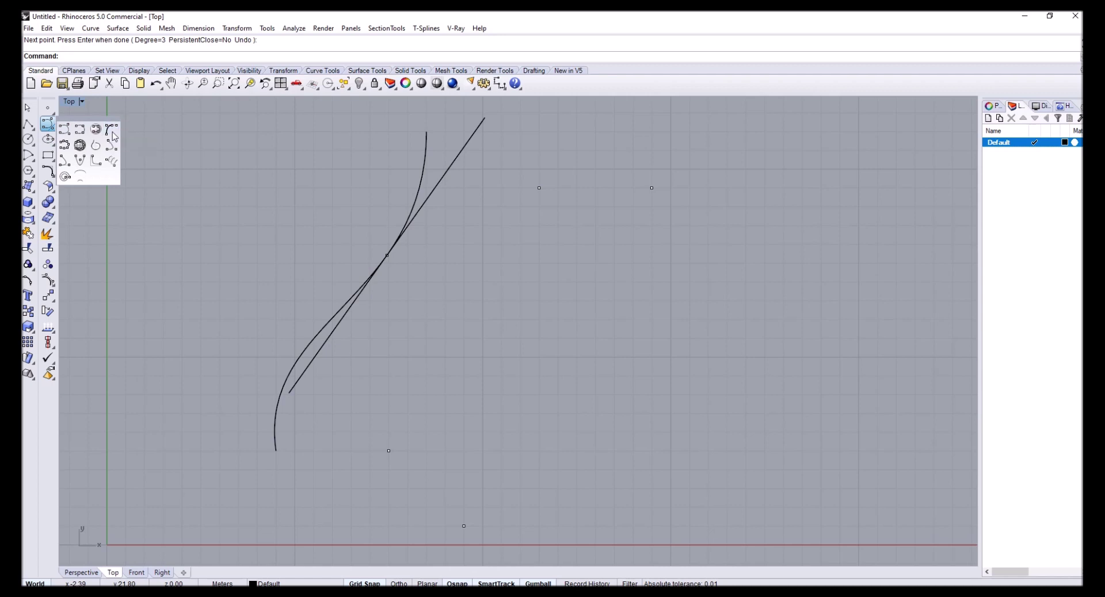
scroll(331, 214, down, 4)
scroll(336, 209, up, 4)
right_drag(346, 257, 366, 241)
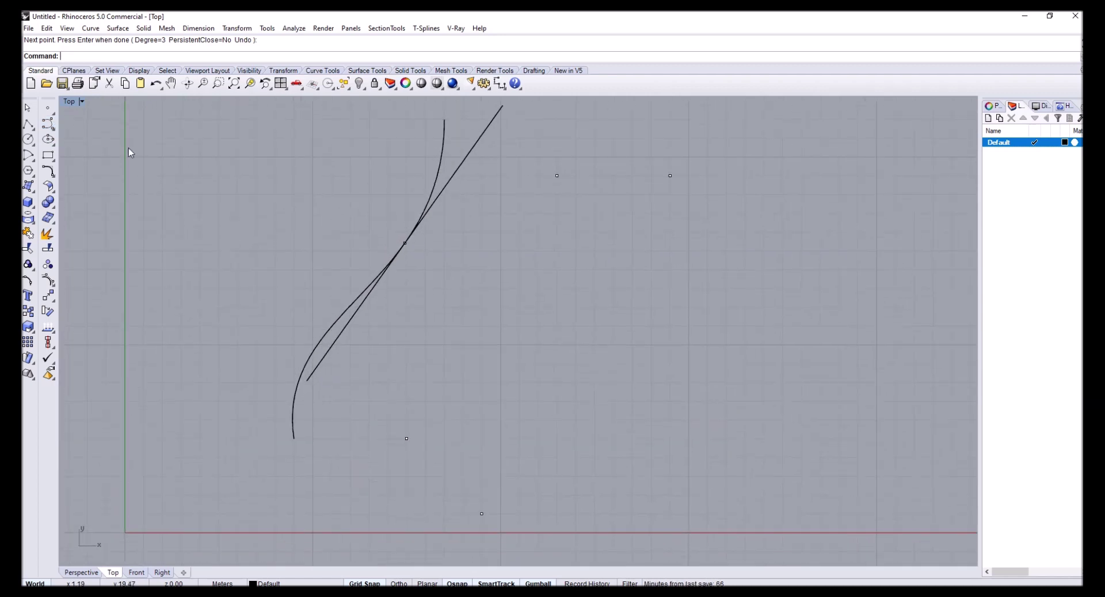
click(48, 123)
drag(95, 121, 143, 117)
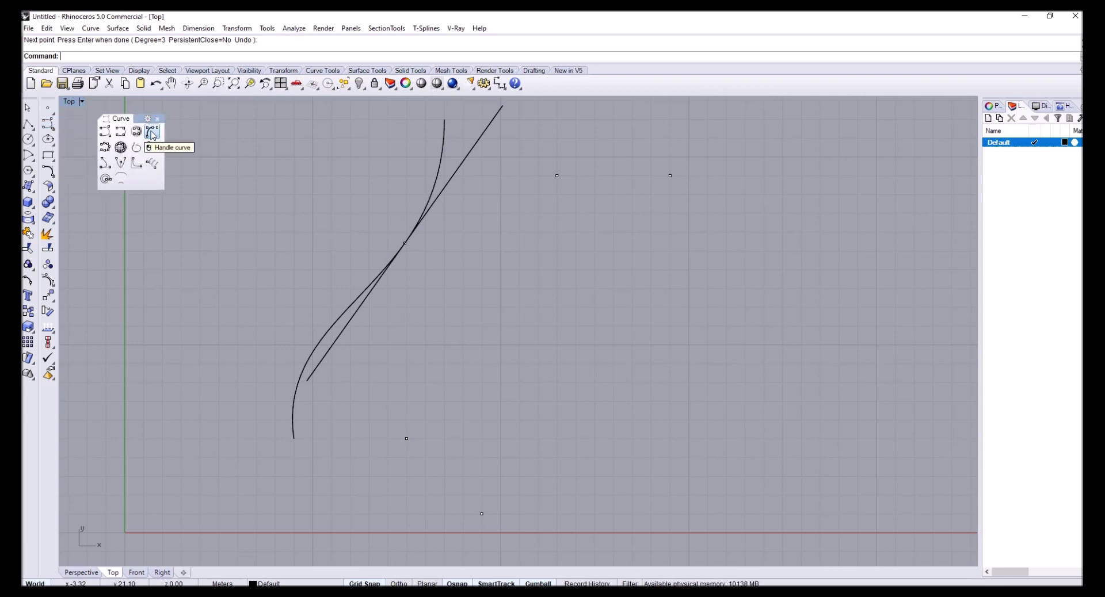
click(152, 134)
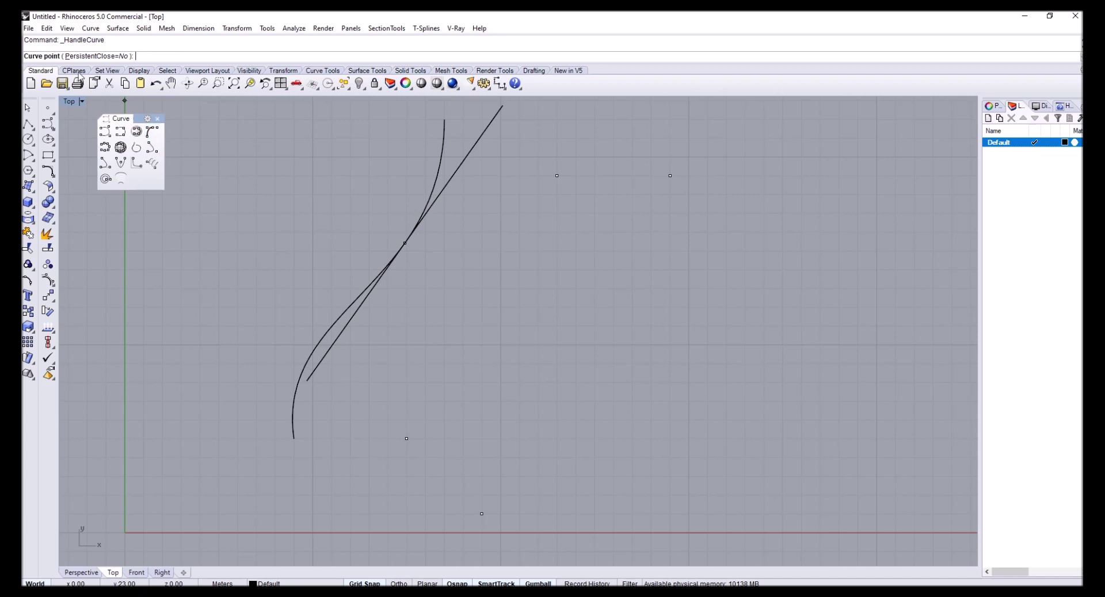
click(483, 515)
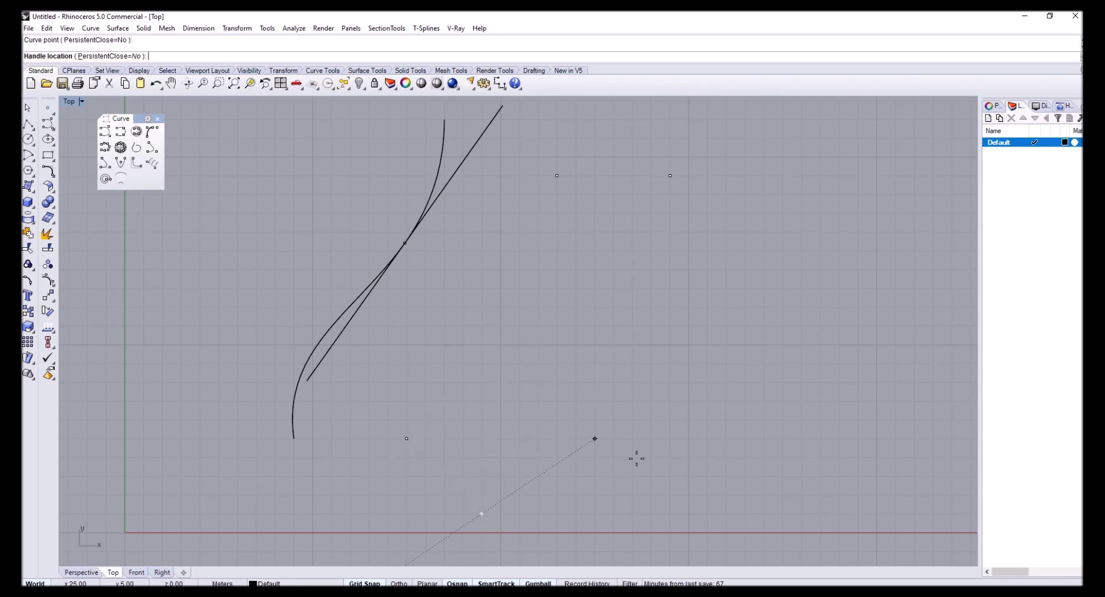
click(407, 439)
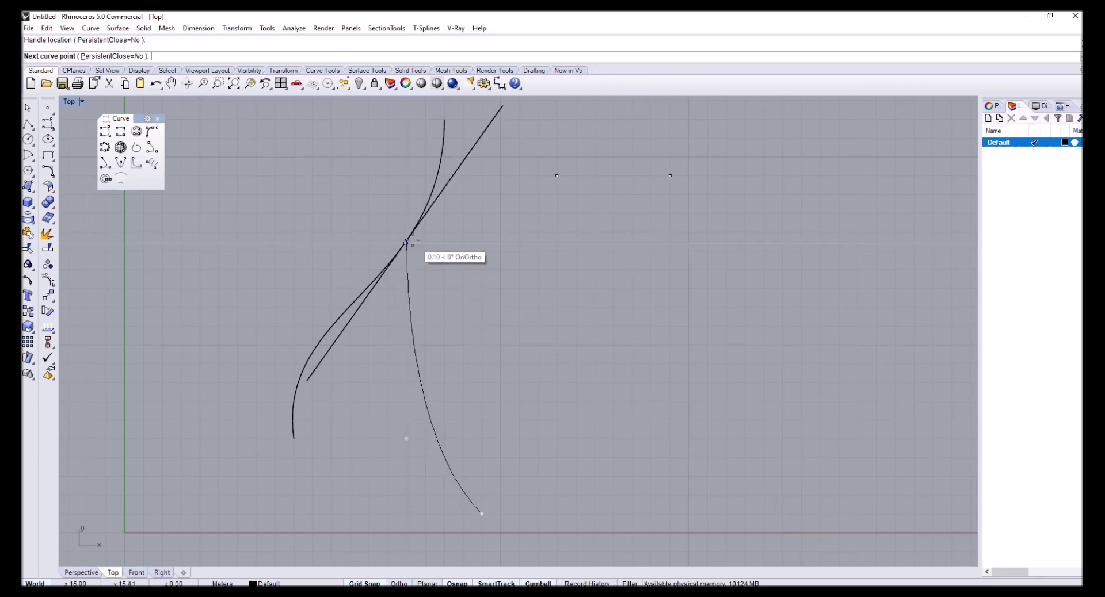
- Place the handle curve's next point at the tangent point on the S-shaped curve, with its handle on the upper part of the tangent line
scroll(403, 245, up, 3)
click(401, 246)
scroll(439, 366, down, 3)
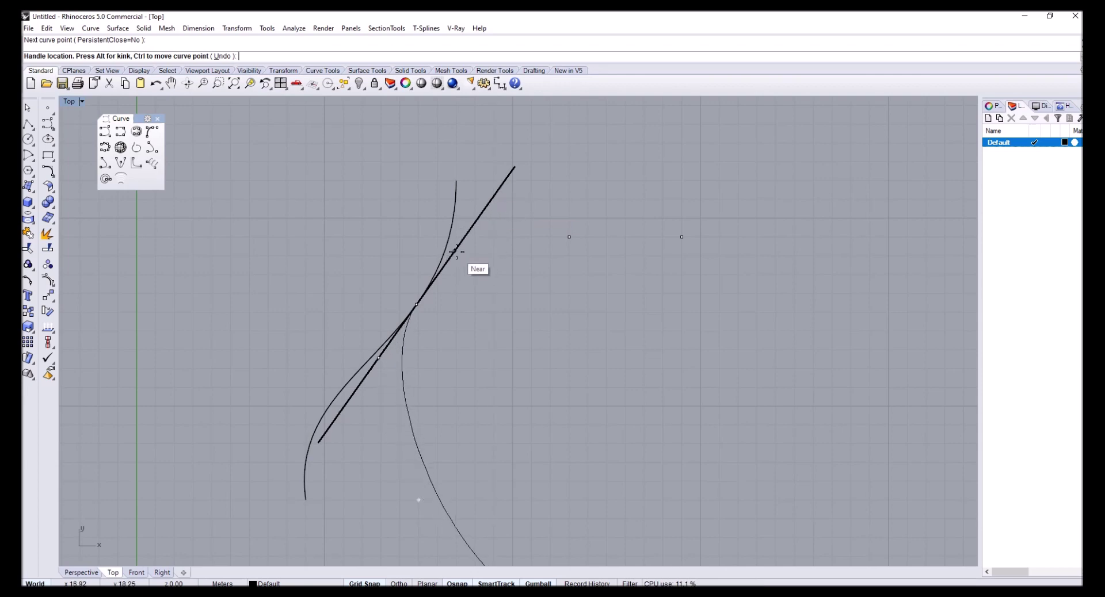
scroll(455, 256, up, 3)
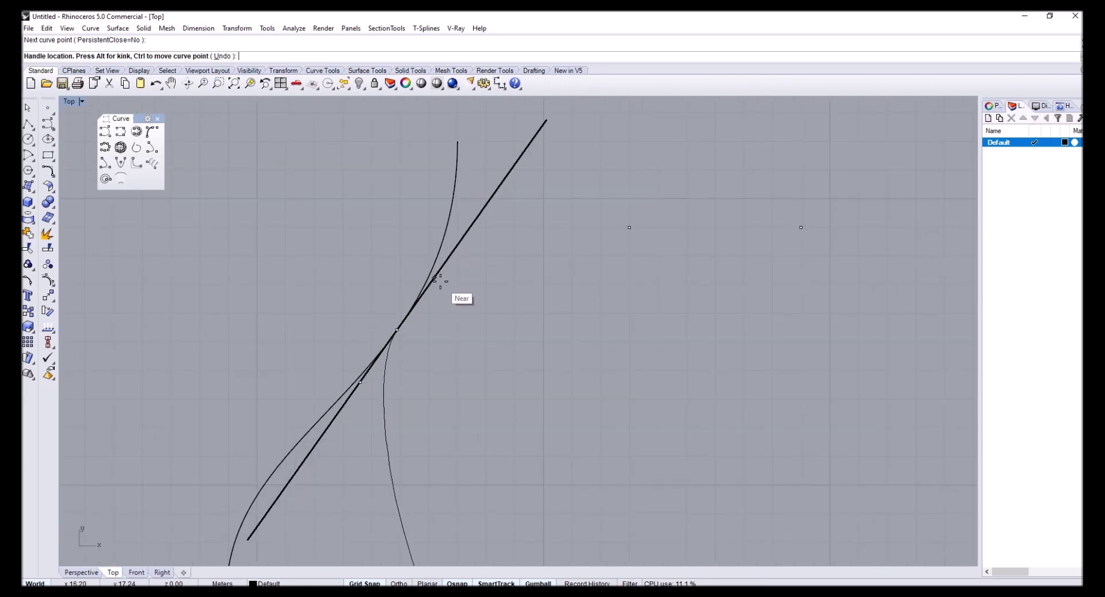
click(493, 192)
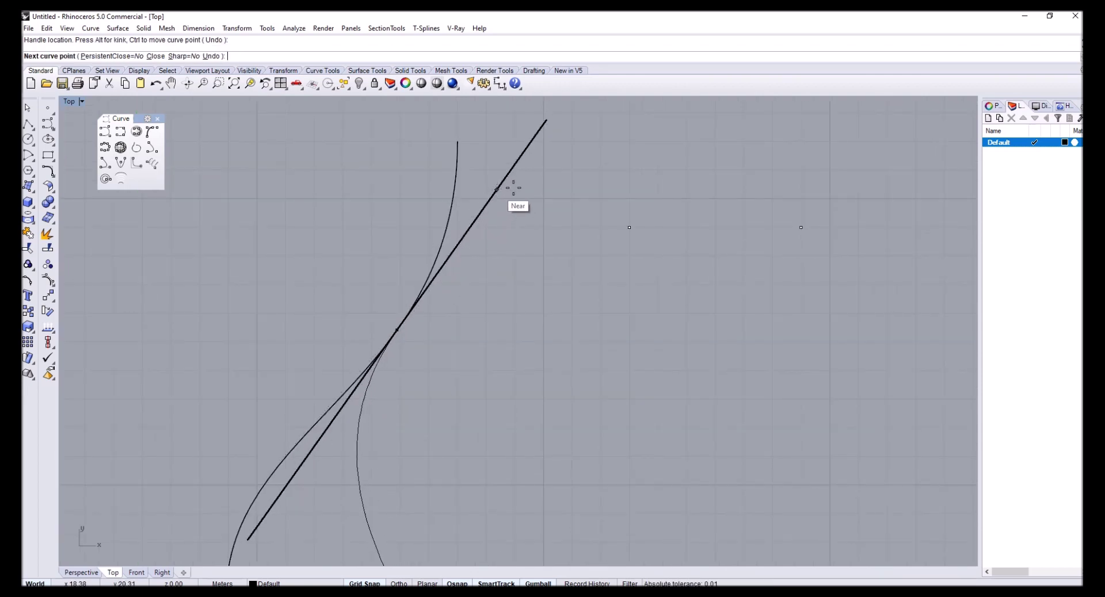
- End the handle curve at the nearer of the two upper point objects, with its last handle on the farther one
click(629, 227)
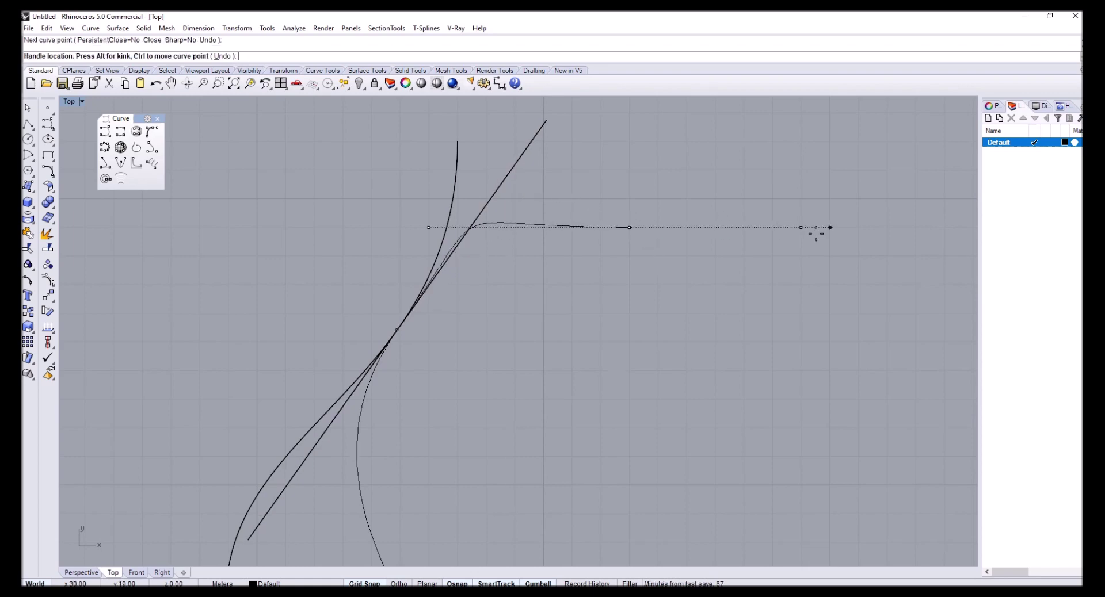
click(800, 229)
right_click(716, 229)
scroll(714, 229, down, 6)
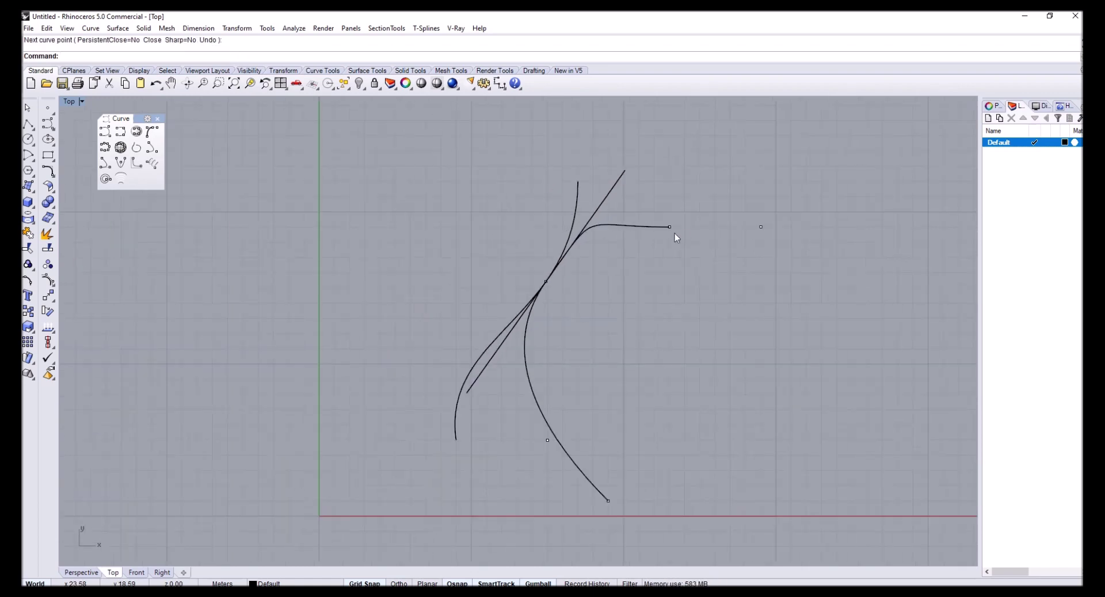
- Turn on the control points of the finished handle curve
scroll(674, 231, up, 4)
click(646, 224)
right_drag(643, 247, 510, 234)
scroll(510, 220, down, 4)
scroll(446, 208, up, 4)
right_drag(436, 308, 484, 257)
click(47, 280)
- Slide the control point beside the curve's upper end horizontally toward that end to widen the bend
right_drag(501, 166, 460, 305)
scroll(444, 249, up, 4)
click(371, 298)
drag(417, 298, 523, 293)
scroll(547, 288, down, 6)
- Move the control point below the contact point along the tangent line, closer to the contact point
right_drag(540, 287, 494, 224)
scroll(442, 202, up, 4)
right_drag(442, 202, 483, 162)
drag(466, 144, 486, 184)
click(472, 163)
right_drag(450, 206, 434, 231)
click(255, 468)
scroll(259, 472, up, 2)
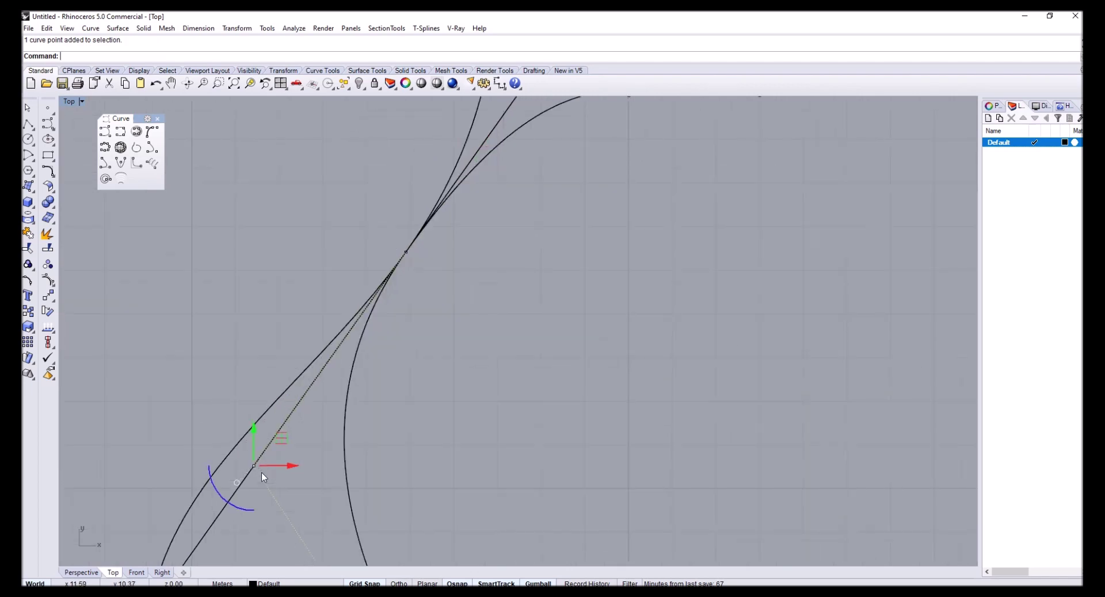
right_click(253, 480)
click(237, 491)
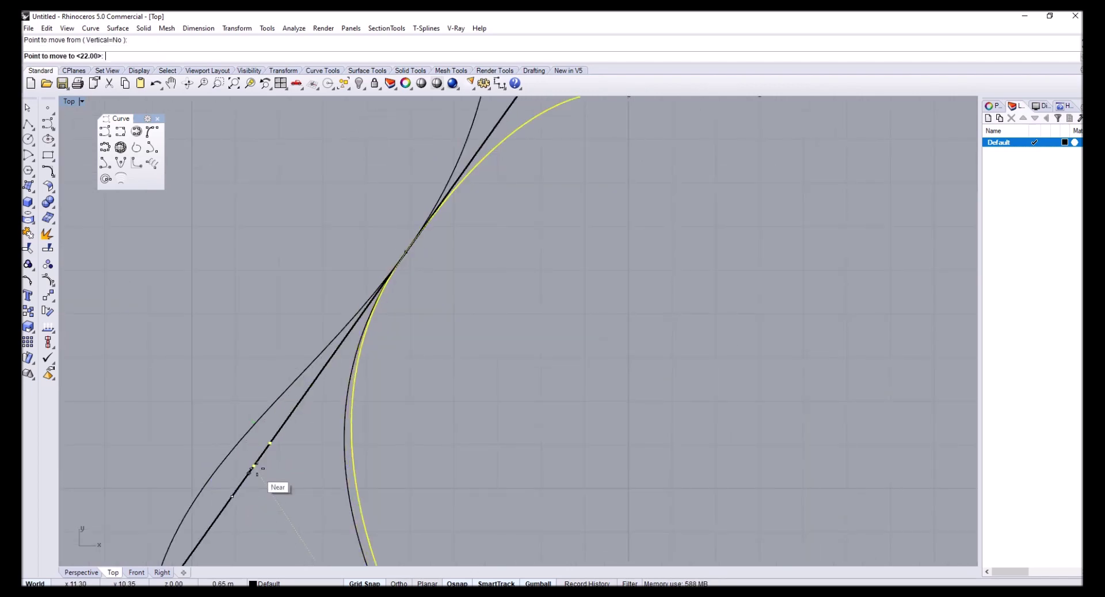
click(270, 443)
- Delete the tangent line and the point object at the contact point, keeping both curves
scroll(375, 353, down, 6)
click(371, 368)
scroll(364, 365, up, 4)
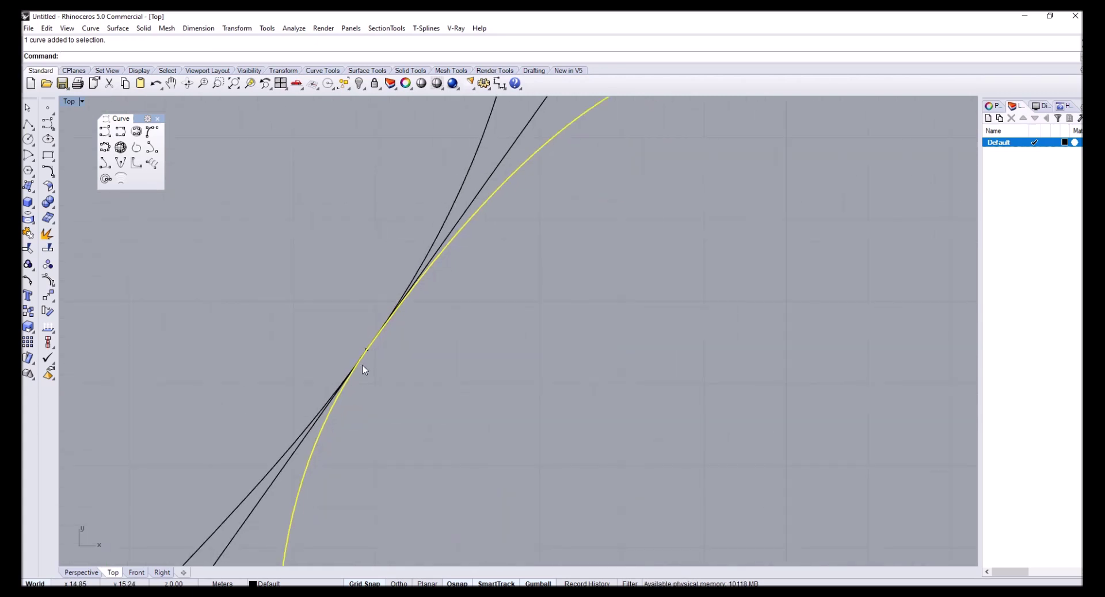
scroll(464, 245, down, 3)
key(Delete)
scroll(418, 287, down, 2)
click(427, 291)
key(Delete)
- Run Intersect on the S-shaped curve and the handle curve to check where they meet
text(Inte)
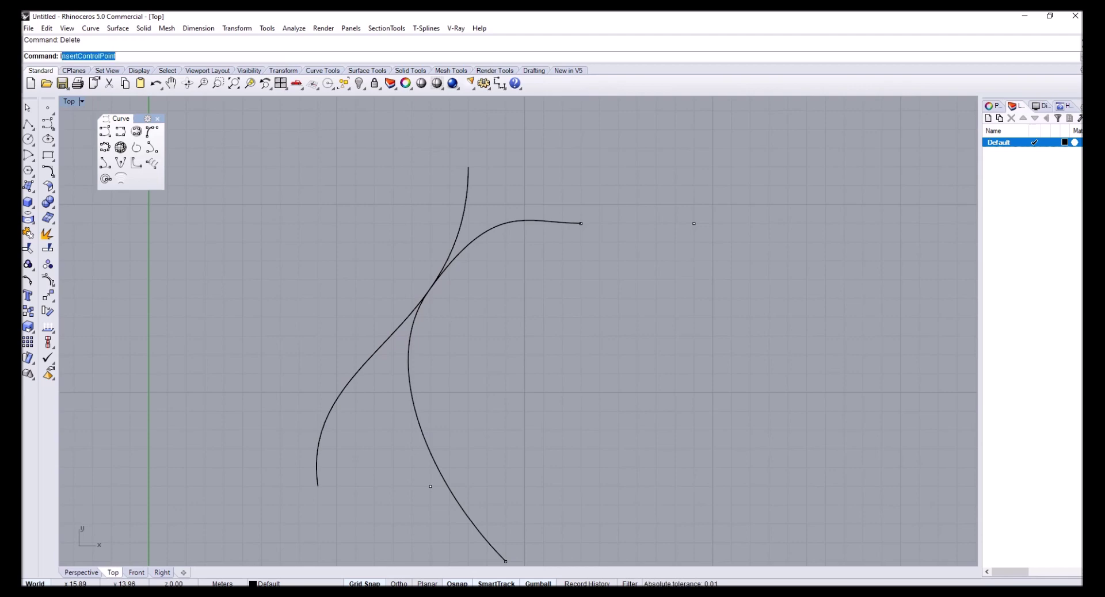
text(rsect)
key(Return)
drag(495, 343, 410, 261)
key(Return)
scroll(428, 291, up, 10)
scroll(418, 295, up, 2)
key(Escape)
scroll(446, 298, down, 2)
- Delete the intersection point between the two curves
click(450, 299)
scroll(452, 302, down, 4)
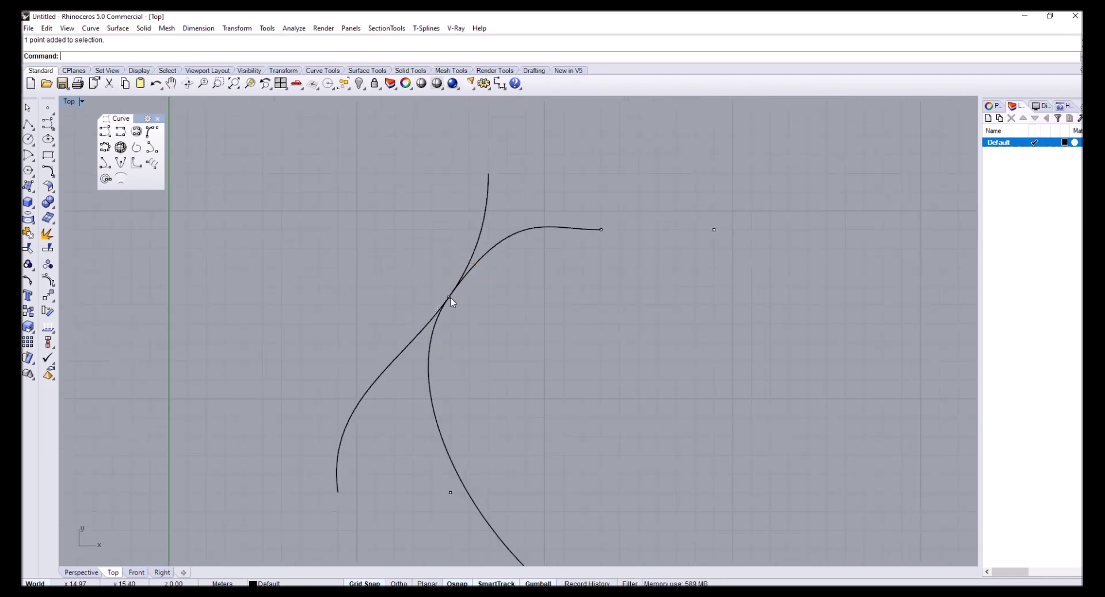
key(Delete)
right_drag(489, 258, 446, 222)
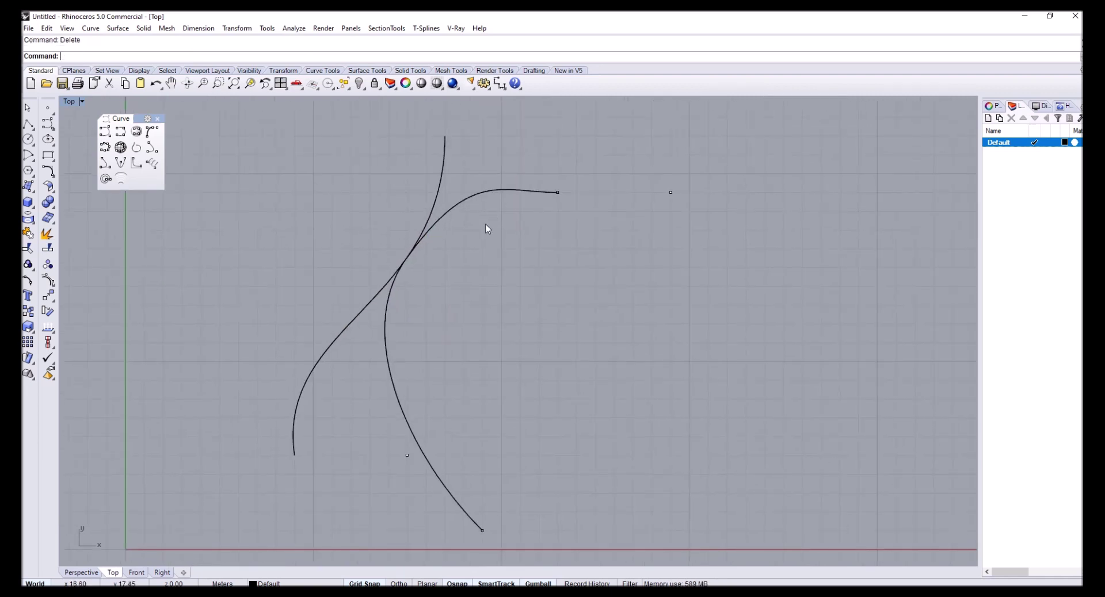
- Display the control points of the new tangent curve
click(508, 190)
scroll(419, 227, down, 2)
scroll(346, 259, up, 3)
click(54, 277)
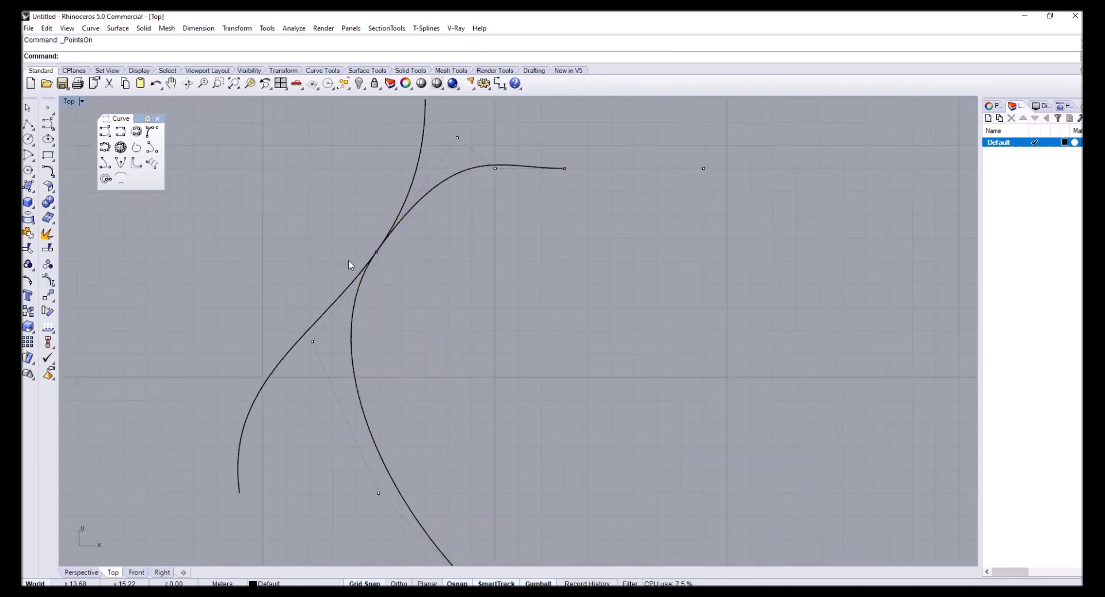
- Display the S-shaped curve's control points as well to compare both curves' structure around the contact point
click(324, 316)
shift+click(351, 316)
click(48, 281)
scroll(350, 240, down, 2)
scroll(355, 242, up, 2)
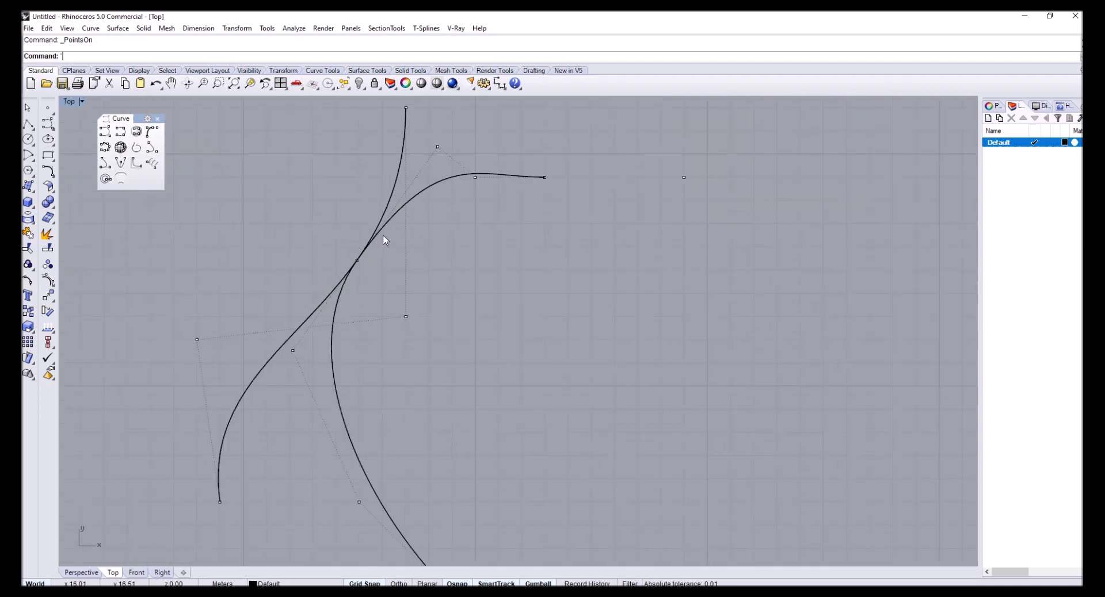
- Show only the new curve's control points and select the two on either side of the contact point
click(391, 222)
click(48, 280)
click(438, 148)
drag(278, 361, 307, 336)
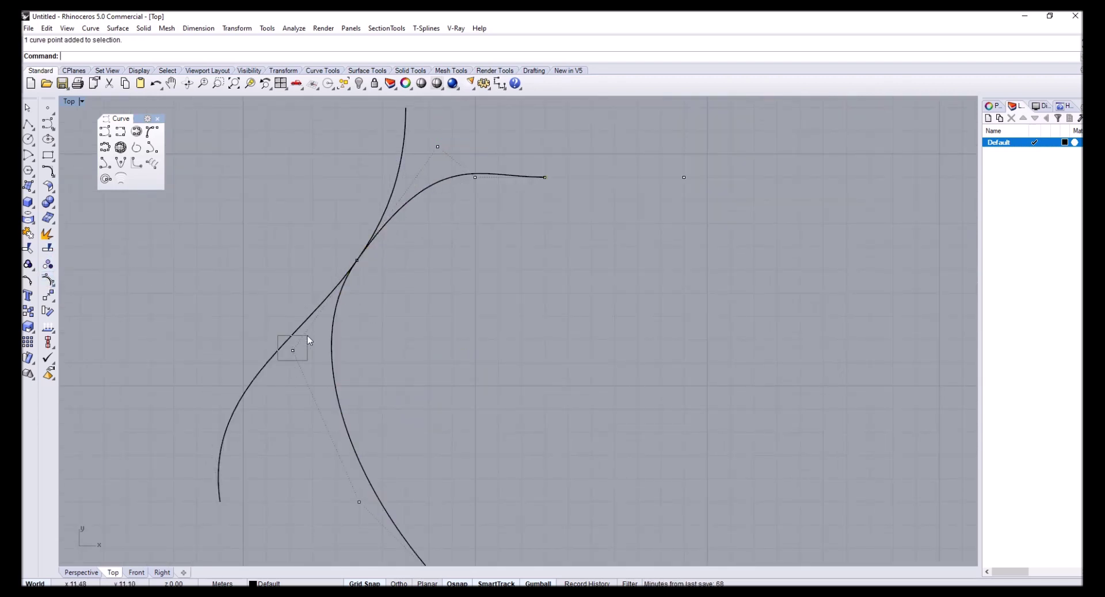